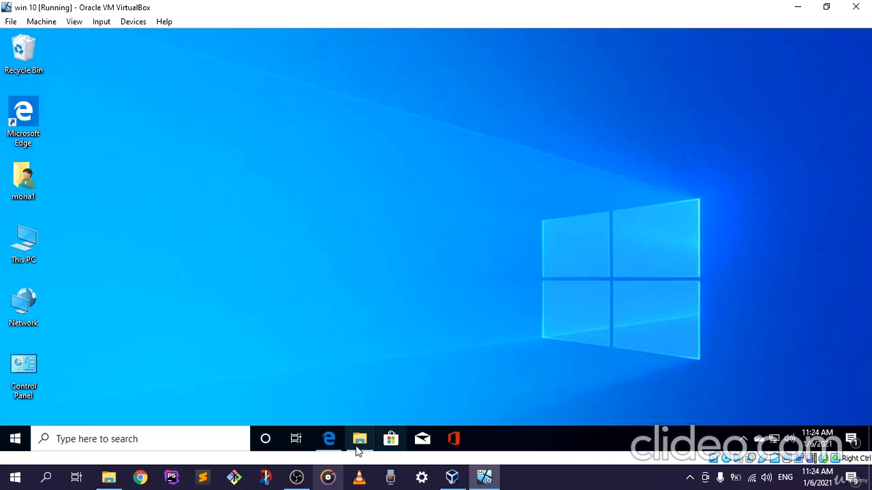
# Step: Open the Download XAMPP search result from apachefriends.org in a new Microsoft Edge tab and switch to that tab
pyautogui.click(329, 439)
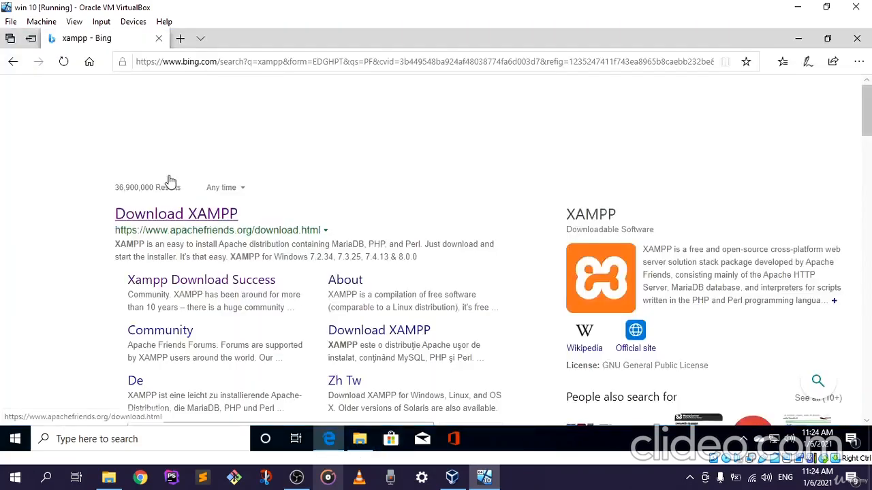
pyautogui.rightClick(194, 219)
pyautogui.click(235, 227)
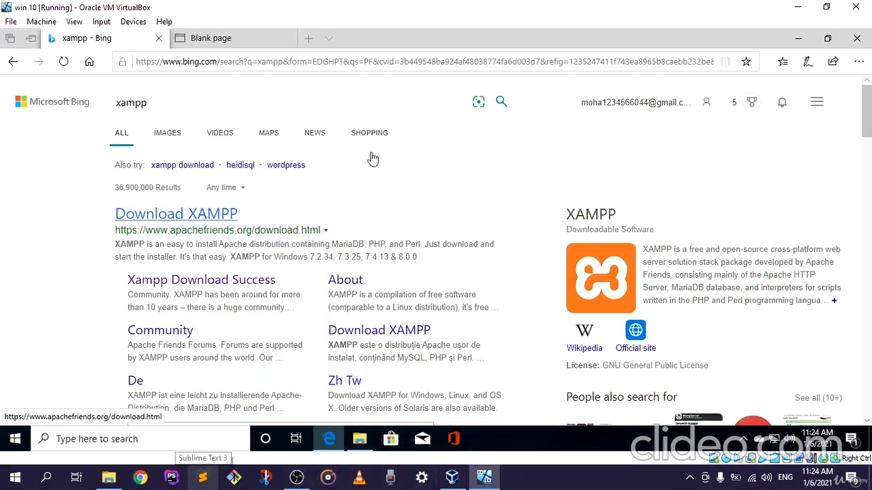
pyautogui.scroll(-1, 399, 232)
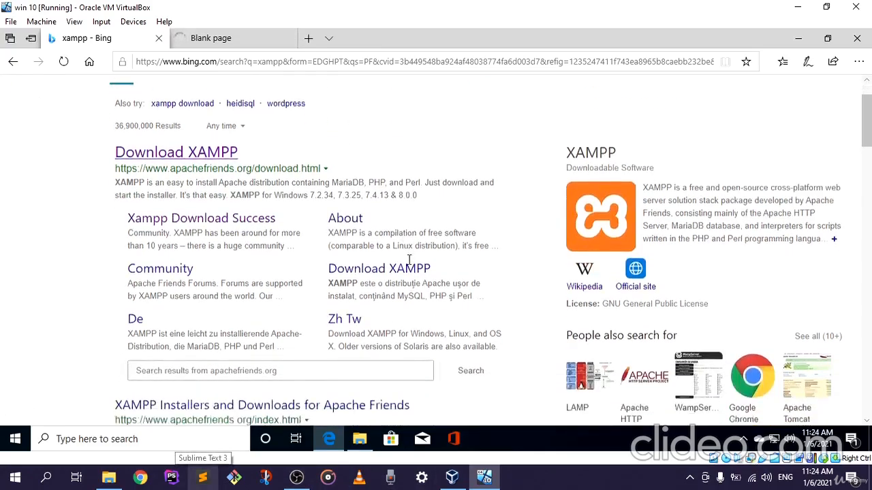
pyautogui.scroll(1, 409, 263)
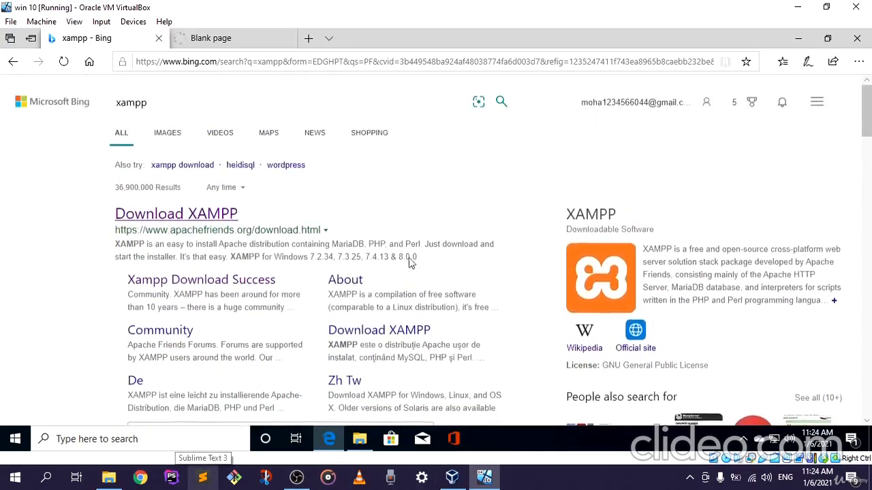
pyautogui.click(235, 38)
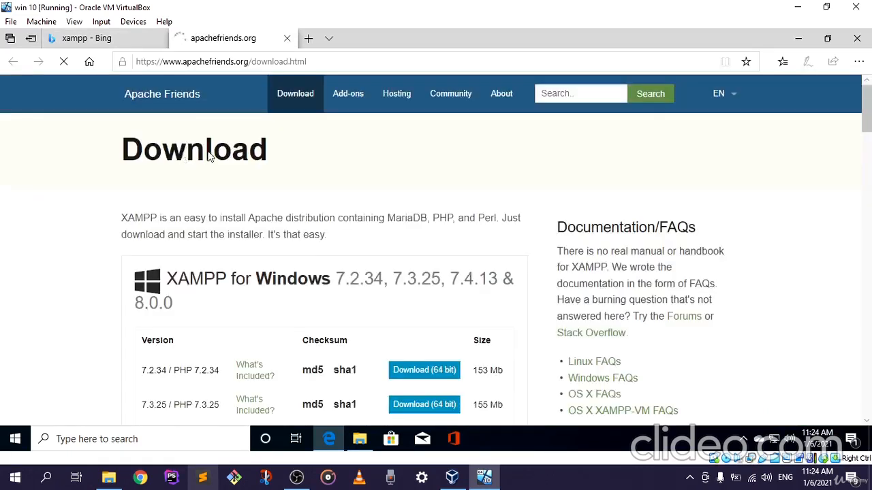
# Step: Review the XAMPP versions offered for Windows and Linux on the Apache Friends download page
pyautogui.scroll(-1, 186, 205)
pyautogui.scroll(-3, 185, 210)
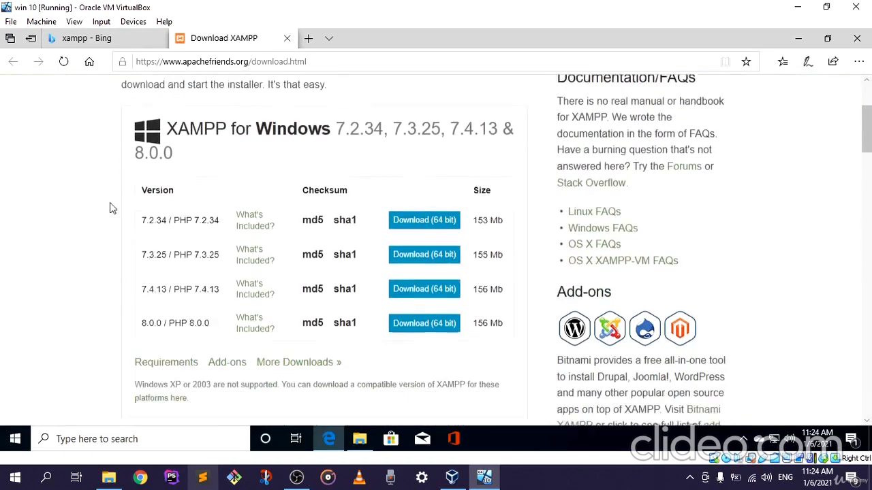
pyautogui.scroll(4, 195, 164)
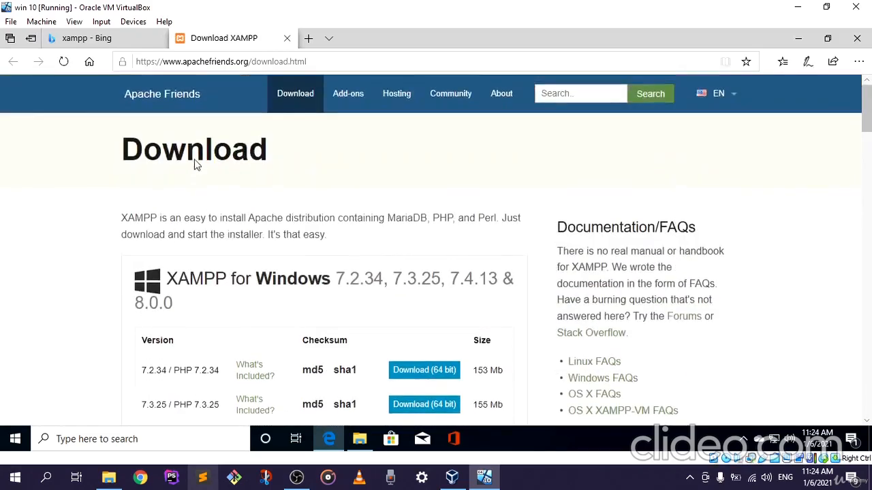
pyautogui.scroll(-5, 245, 168)
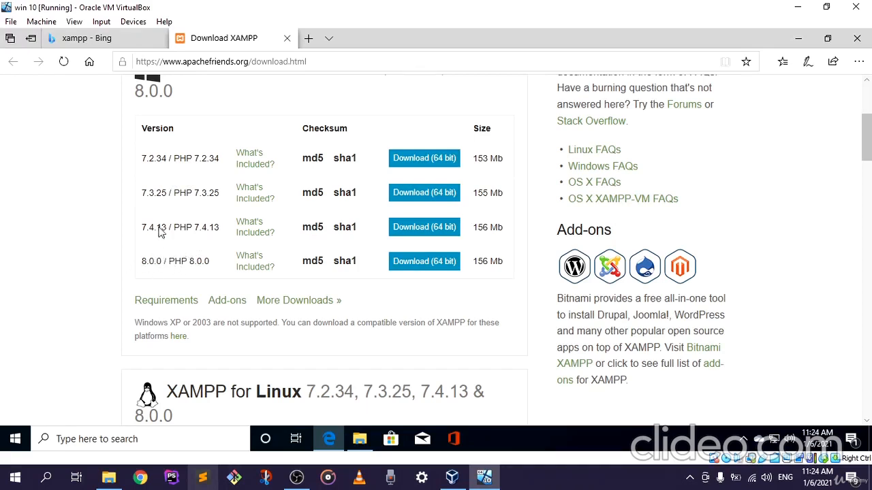
pyautogui.scroll(1, 184, 227)
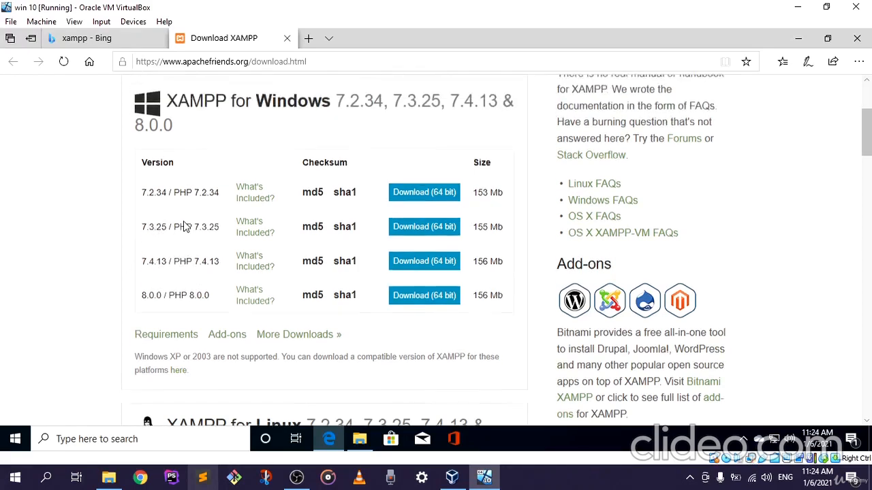
pyautogui.scroll(2, 184, 227)
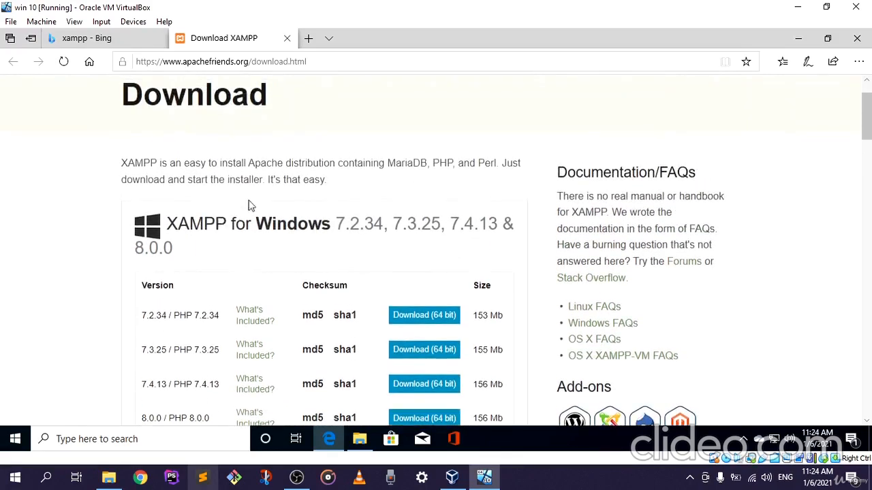
pyautogui.scroll(-1, 266, 201)
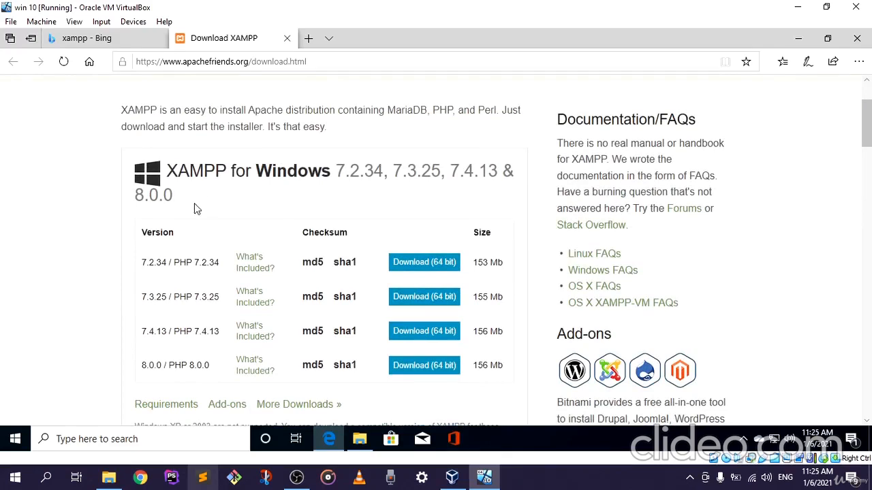
pyautogui.scroll(-1, 143, 235)
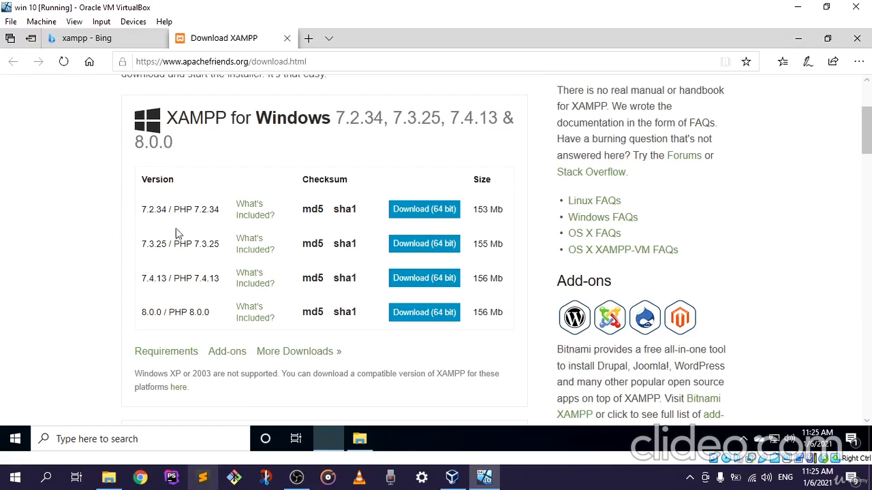
pyautogui.scroll(2, 395, 286)
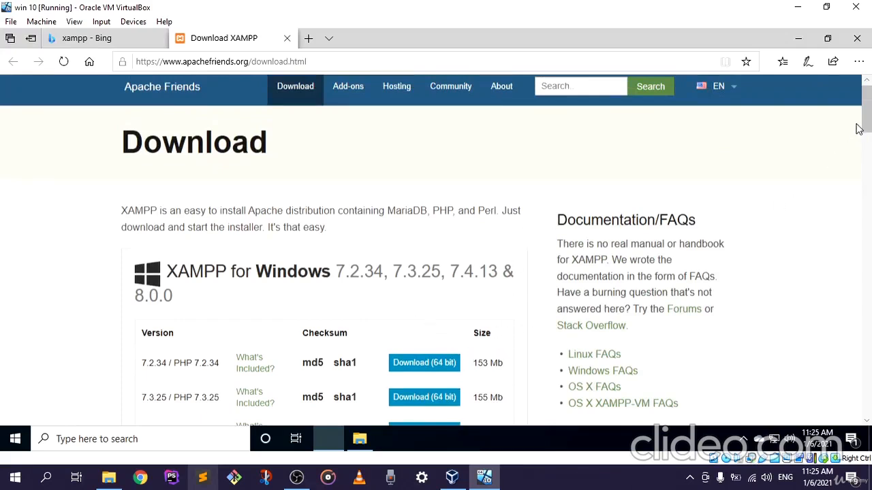
pyautogui.scroll(-5, 865, 111)
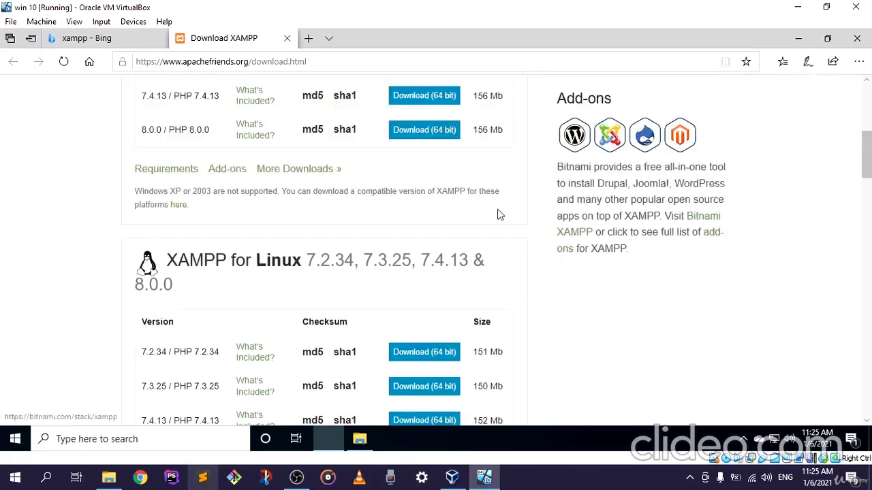
# Step: Try to download the 64-bit XAMPP for Windows installer, version 7.4.13 / PHP 7.4.13
pyautogui.scroll(2, 511, 216)
pyautogui.scroll(1, 518, 215)
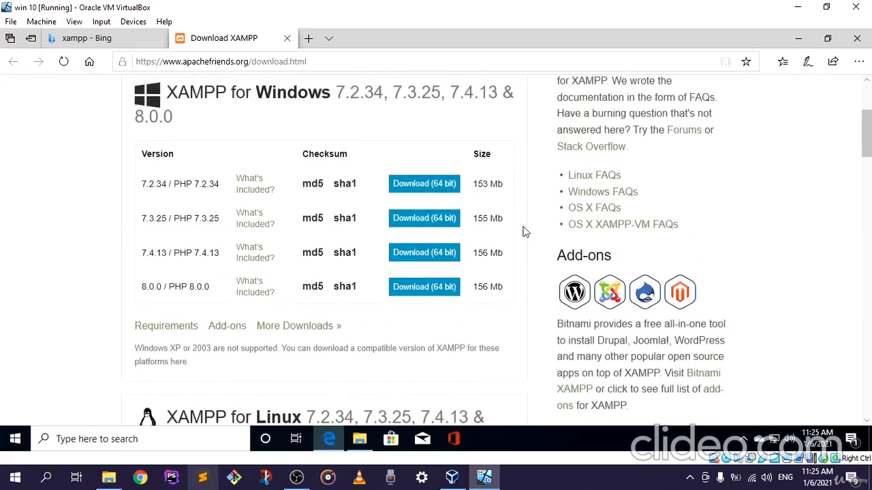
pyautogui.click(414, 255)
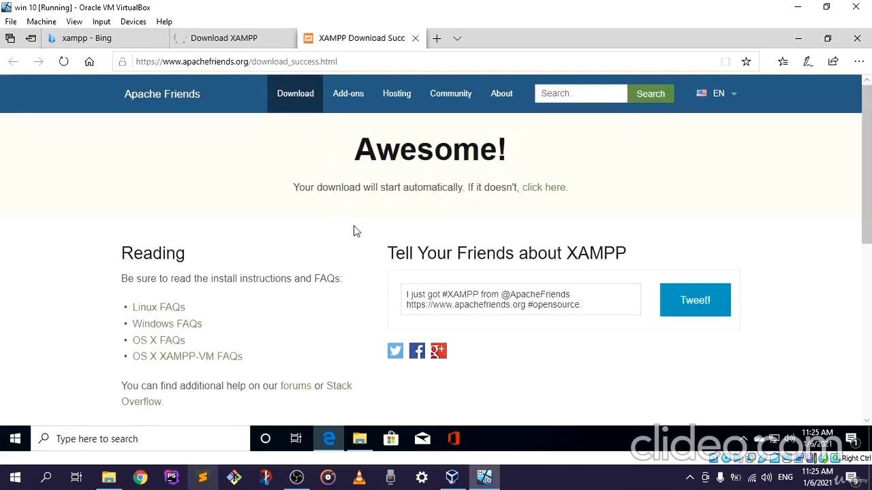
# Step: Check whether the installer download has started by comparing its tab with the XAMPP download success page
pyautogui.click(245, 41)
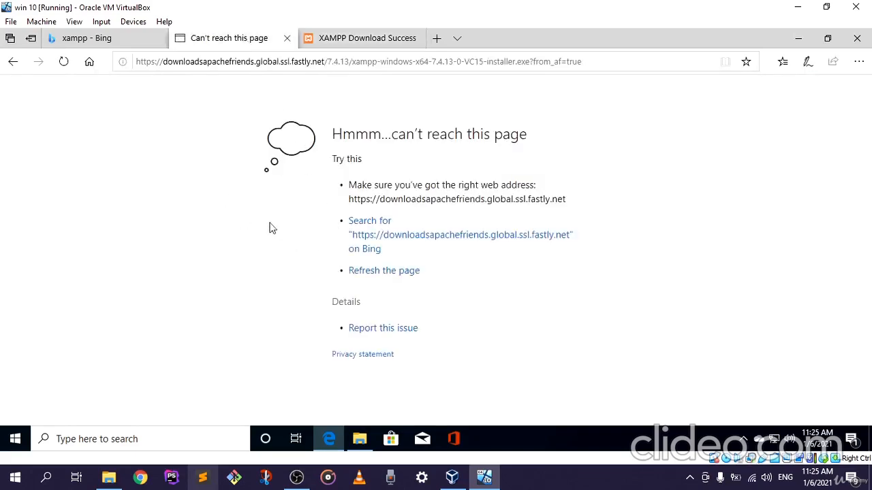
pyautogui.click(338, 41)
pyautogui.scroll(-1, 354, 288)
pyautogui.scroll(1, 354, 290)
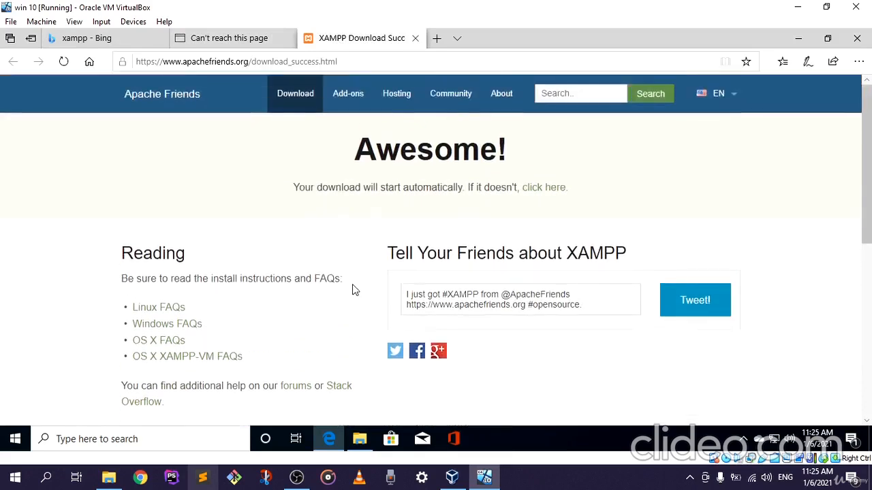
pyautogui.click(235, 41)
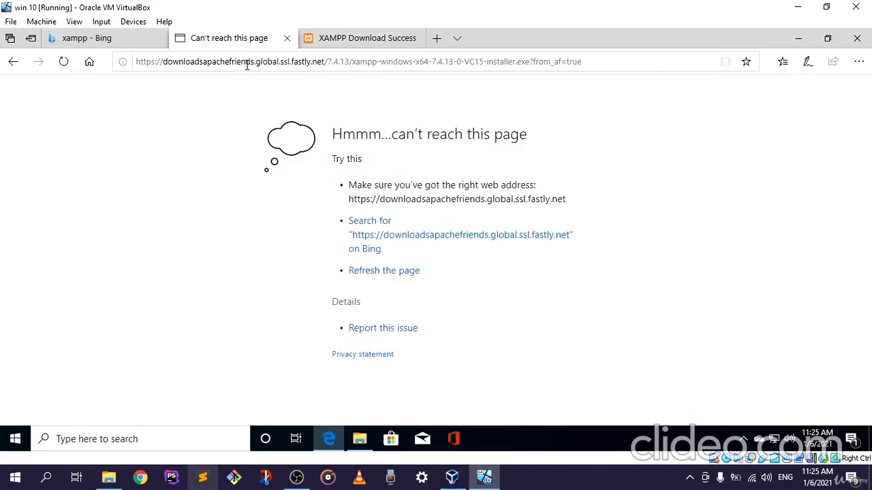
pyautogui.click(338, 39)
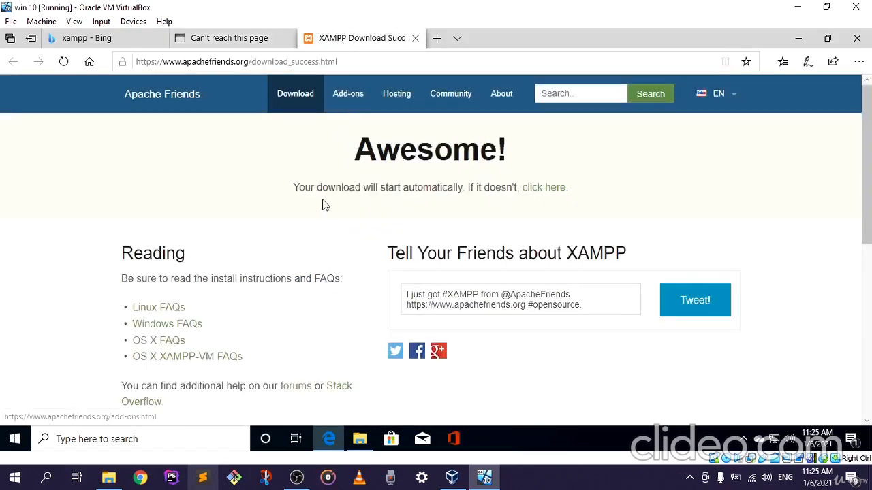
pyautogui.scroll(-1, 326, 247)
pyautogui.scroll(1, 325, 246)
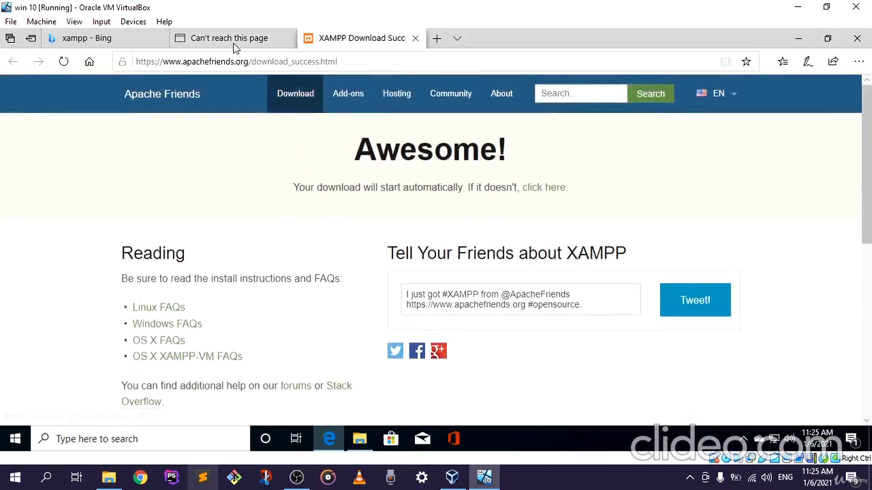
pyautogui.click(234, 42)
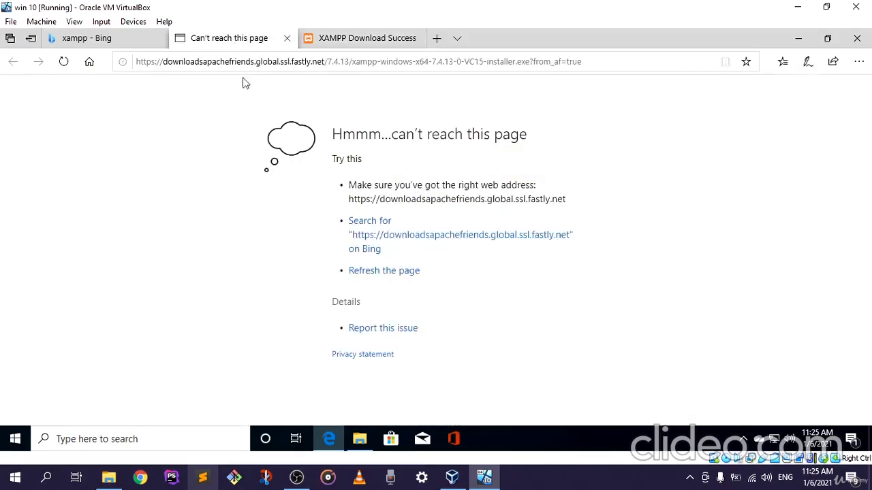
pyautogui.click(336, 39)
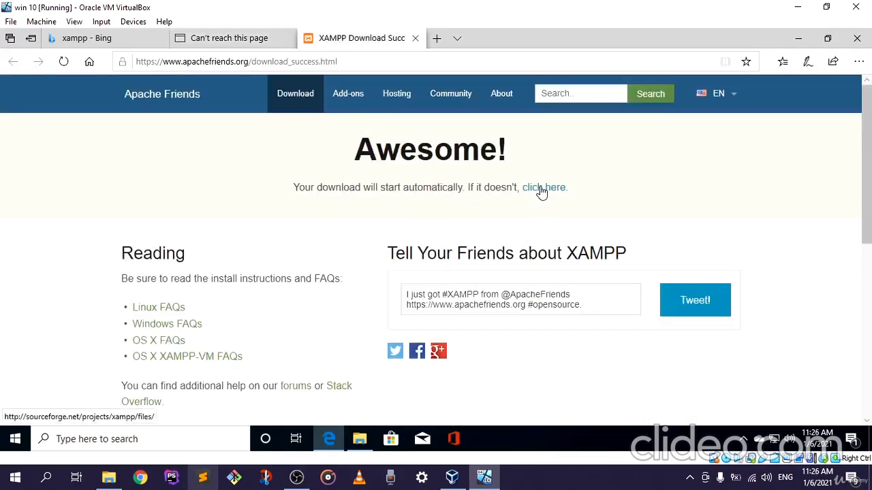
# Step: Follow the fallback download link to the XAMPP files page on SourceForge and check that page
pyautogui.click(543, 191)
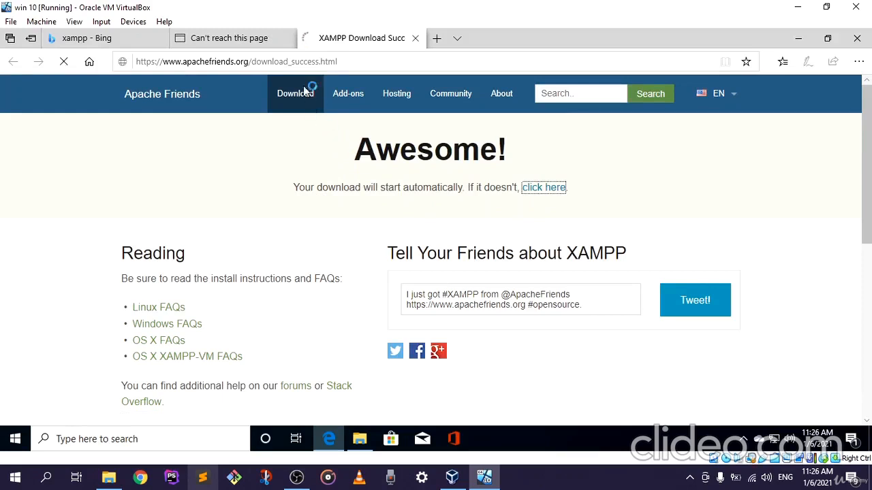
pyautogui.click(242, 41)
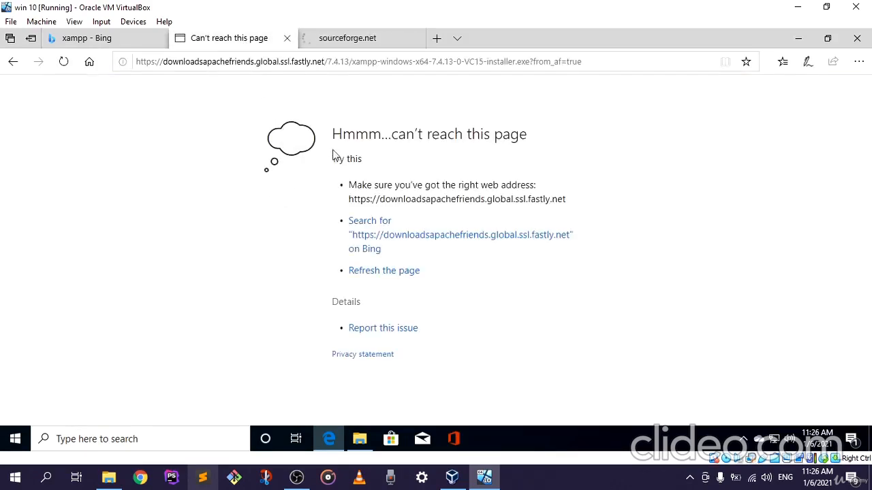
pyautogui.click(361, 41)
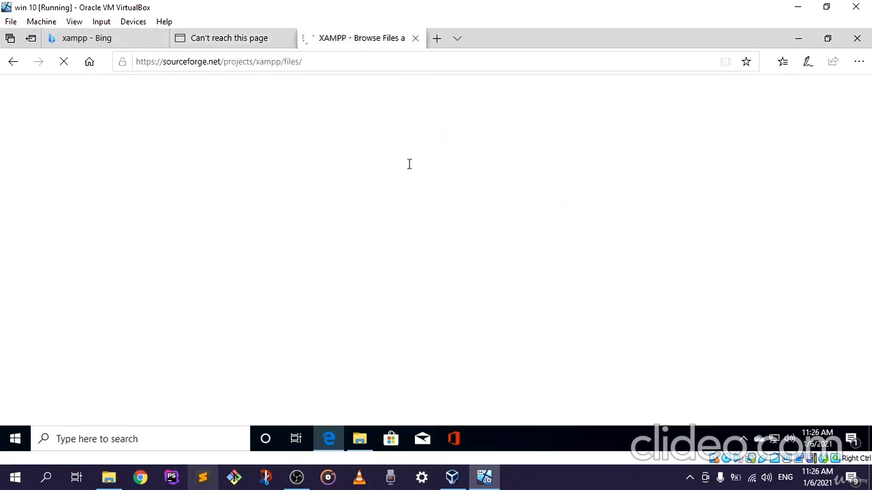
pyautogui.scroll(-2, 389, 252)
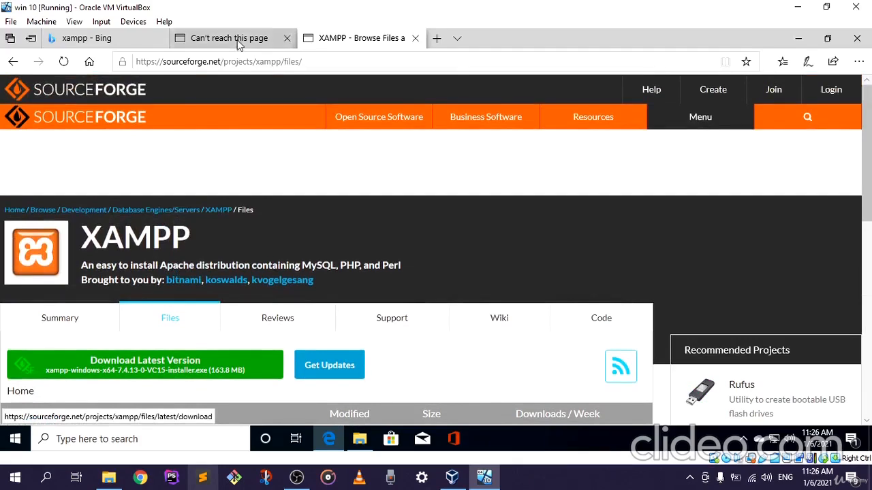
# Step: Switch to File Explorer and open the shared folder x on the VBOXSVR network computer
pyautogui.click(203, 38)
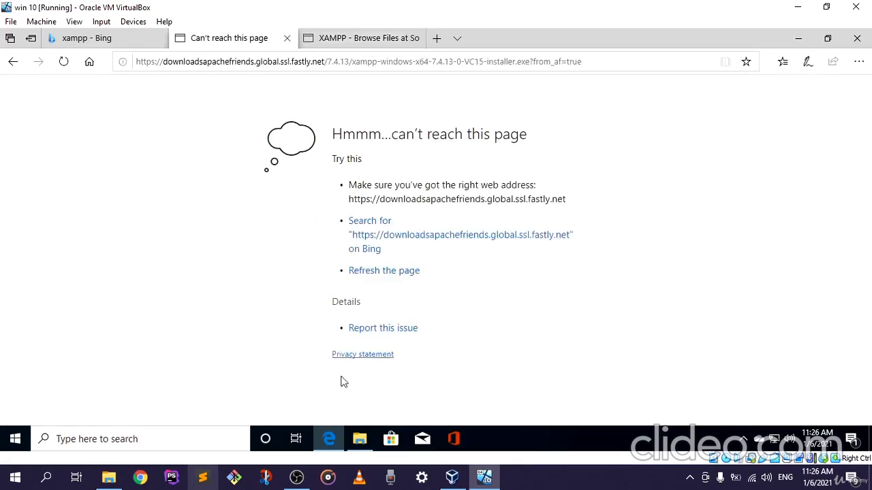
pyautogui.click(327, 442)
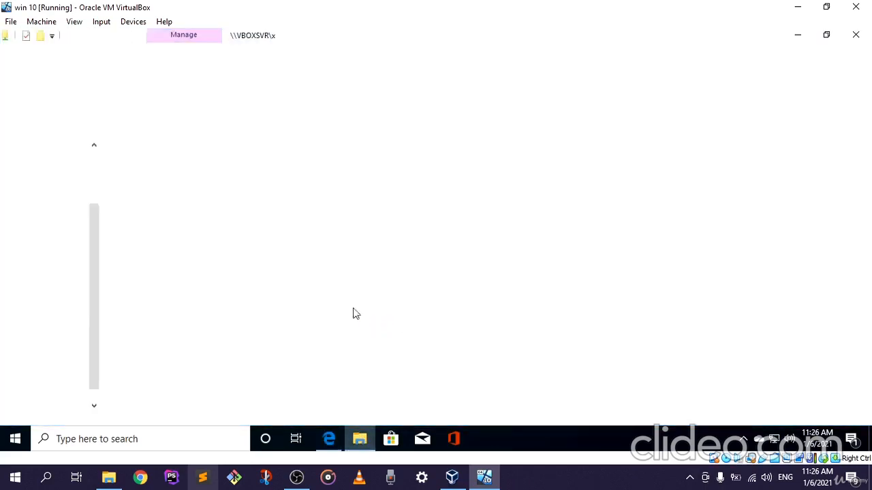
pyautogui.scroll(-1, 48, 368)
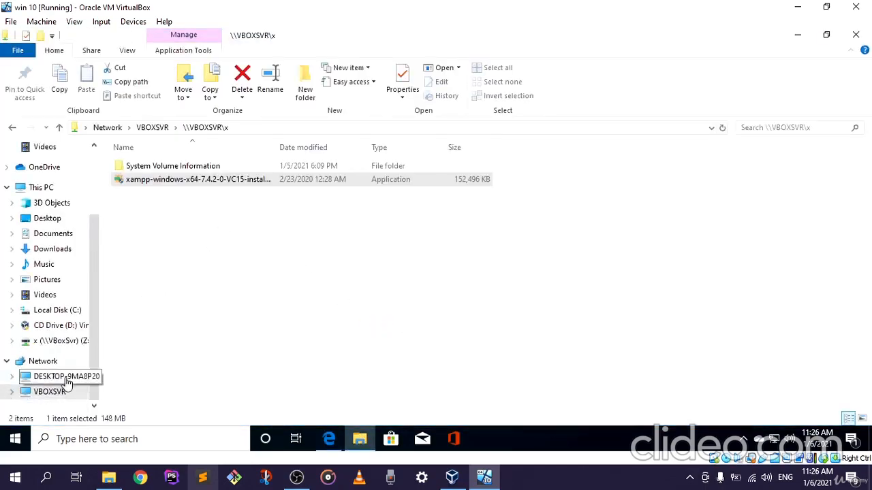
pyautogui.click(90, 367)
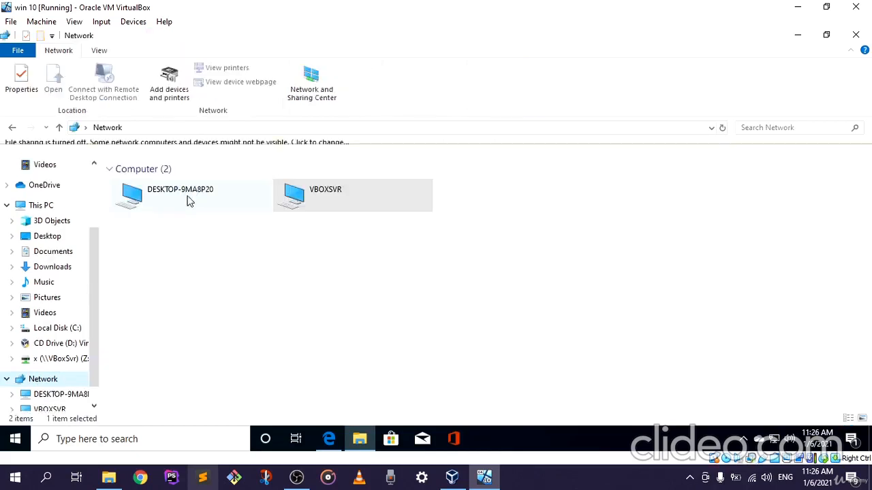
pyautogui.doubleClick(309, 202)
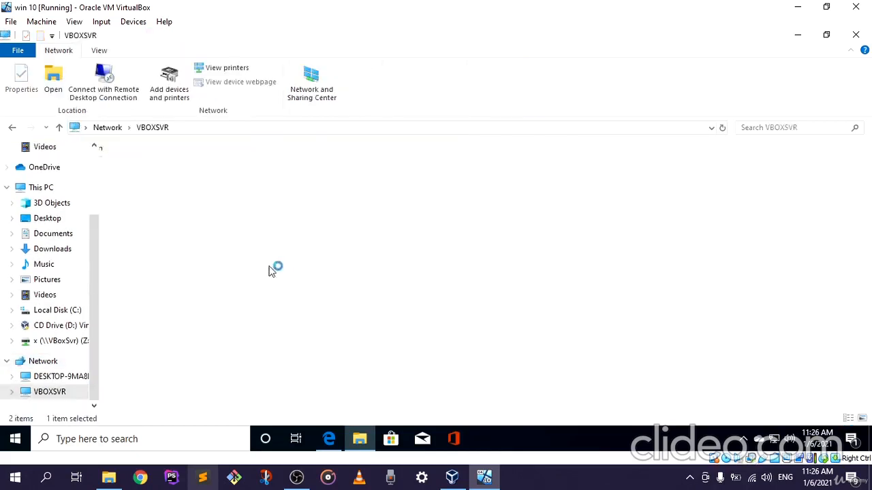
pyautogui.doubleClick(158, 163)
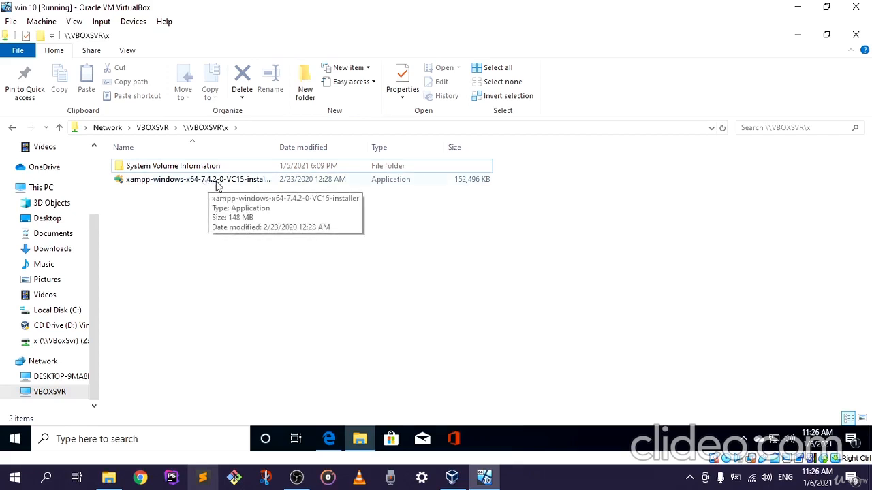
# Step: Run xampp-windows-x64-7.4.2-0-VC15-installer from the shared folder and allow it to make changes to the device
pyautogui.doubleClick(217, 183)
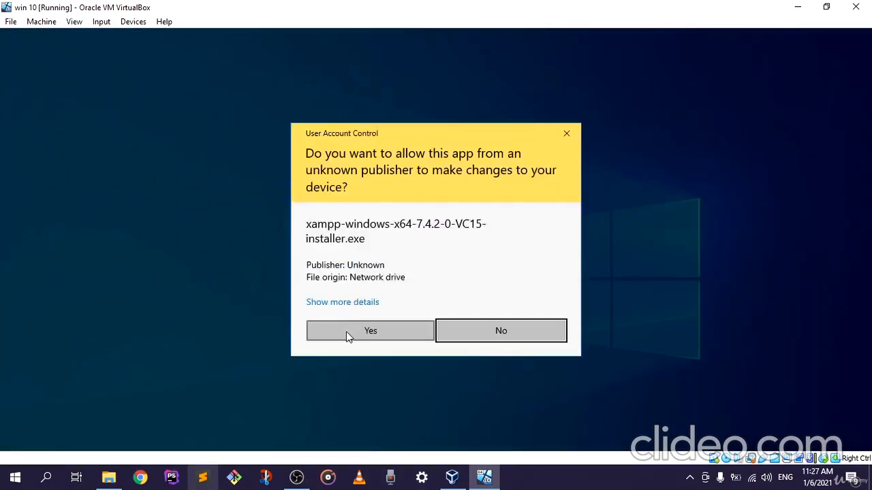
pyautogui.click(347, 331)
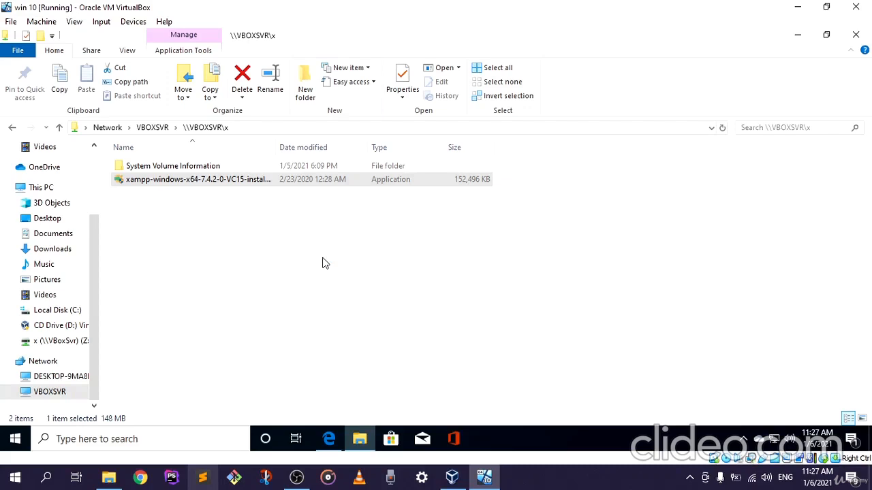
pyautogui.click(359, 442)
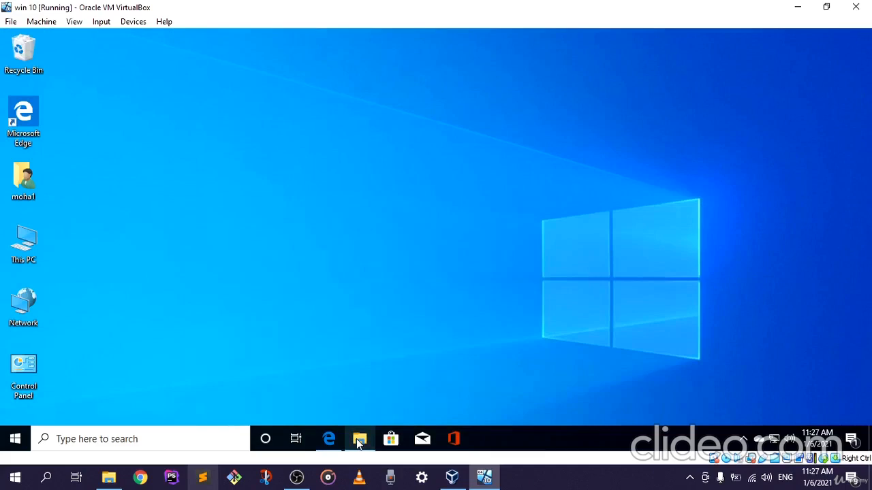
pyautogui.click(358, 441)
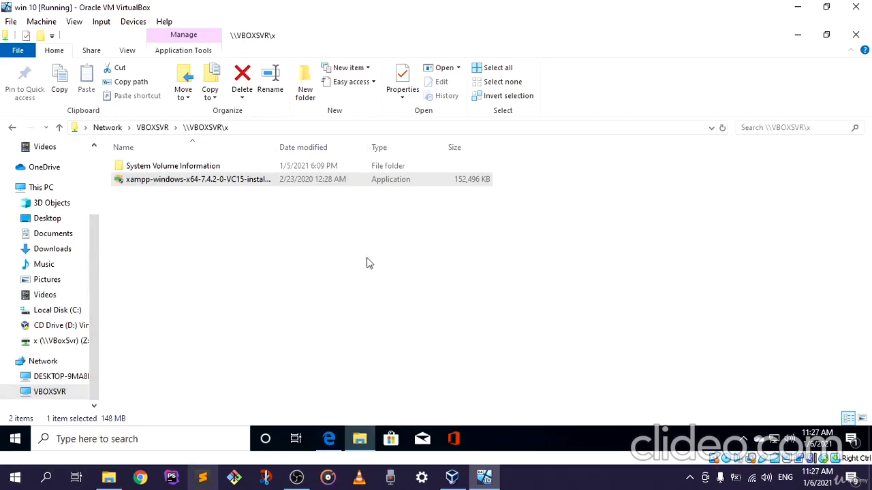
pyautogui.click(296, 476)
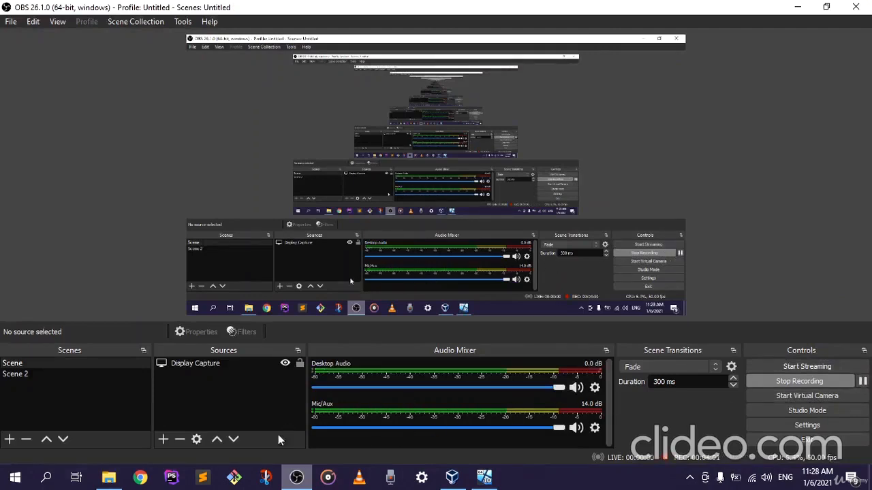
pyautogui.click(295, 475)
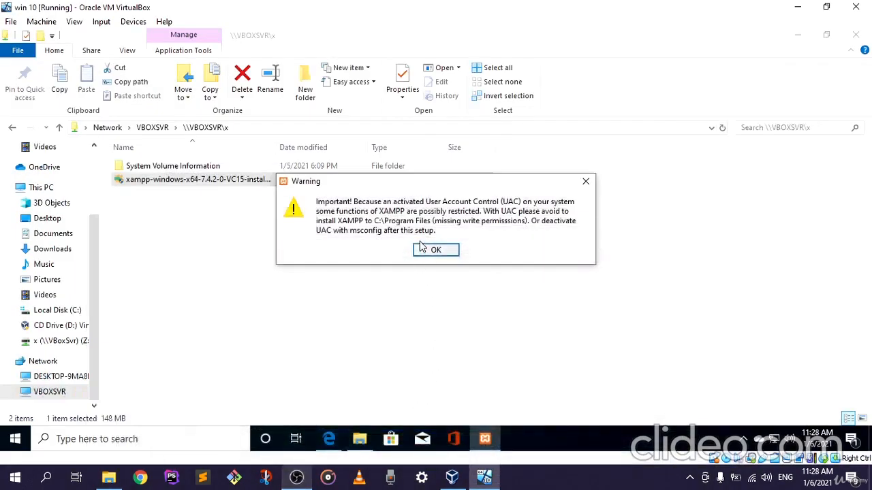
# Step: Acknowledge the User Account Control warning and continue past the XAMPP setup welcome page
pyautogui.moveTo(444, 184); pyautogui.dragTo(392, 185)
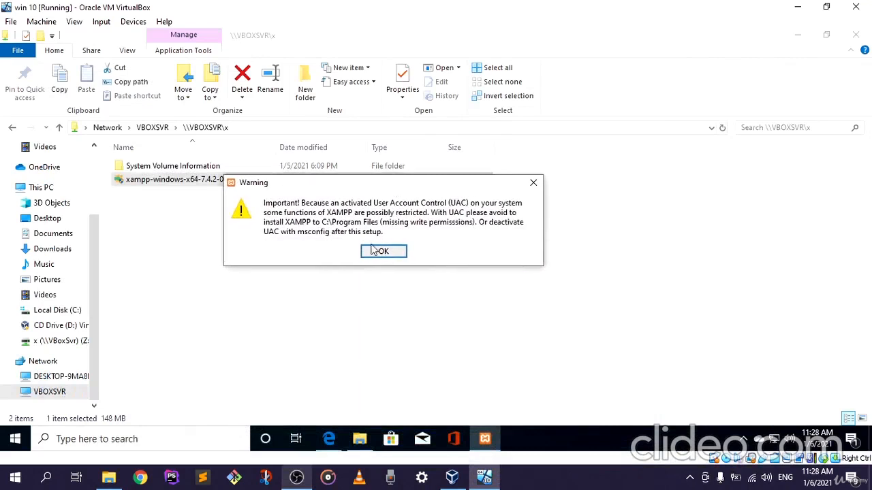
pyautogui.click(383, 252)
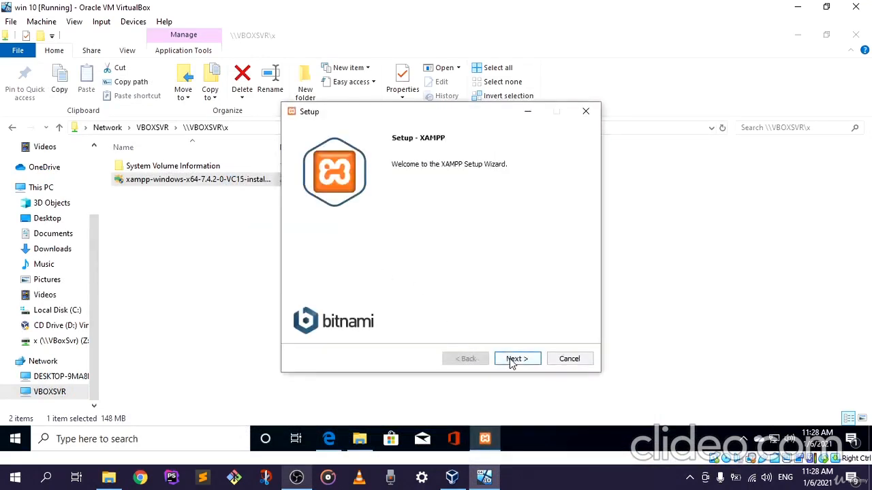
pyautogui.click(513, 361)
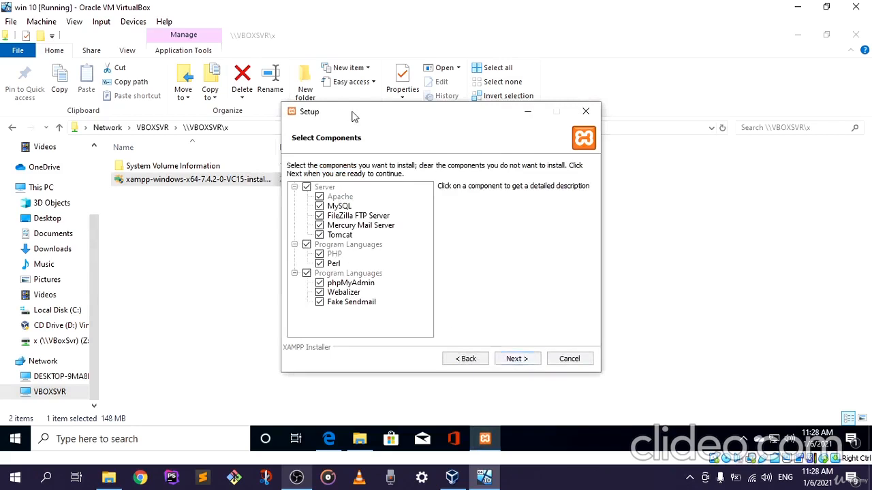
# Step: Keep all server, program language and tool components selected for installation and continue to the installation folder page
pyautogui.moveTo(361, 117); pyautogui.dragTo(339, 107)
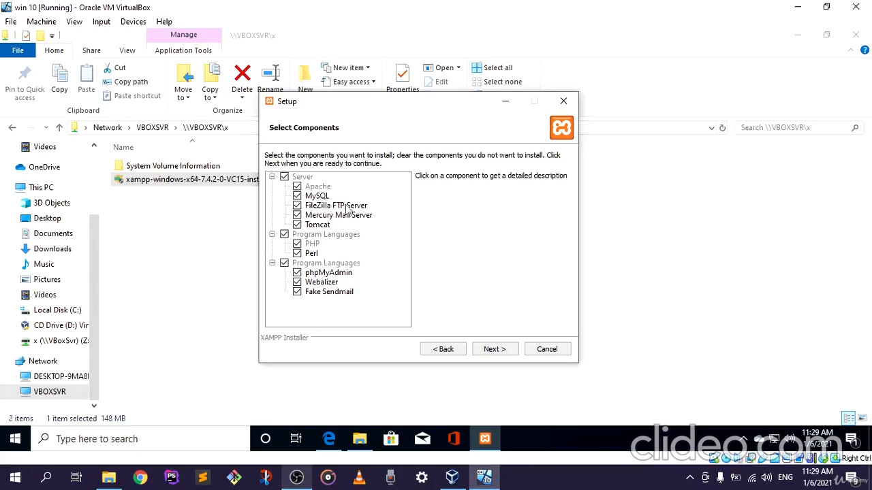
pyautogui.moveTo(417, 102); pyautogui.dragTo(365, 98)
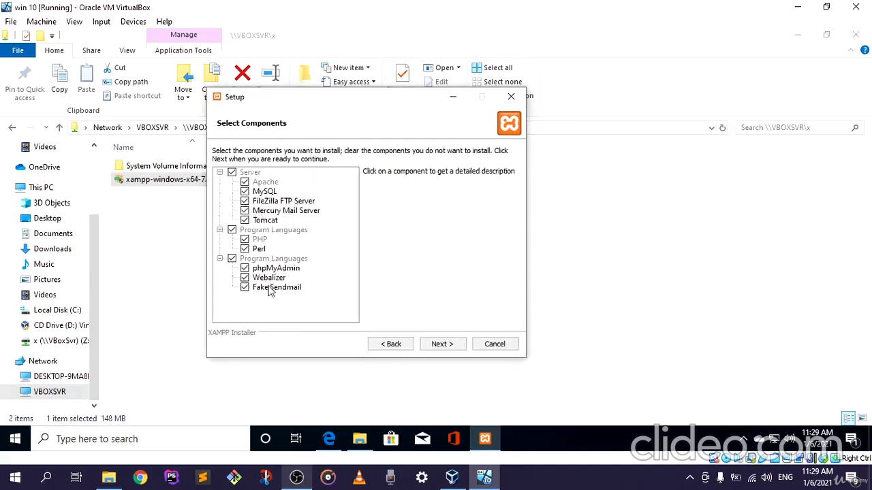
pyautogui.moveTo(381, 106); pyautogui.dragTo(351, 102)
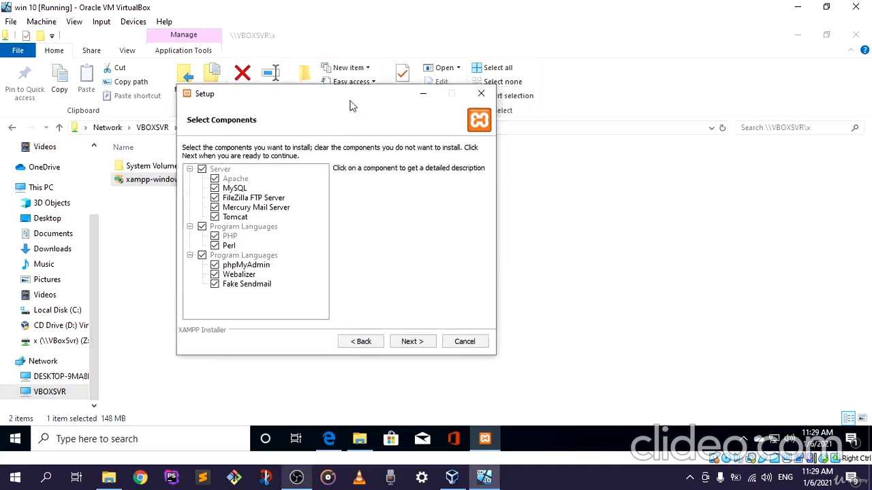
pyautogui.click(409, 344)
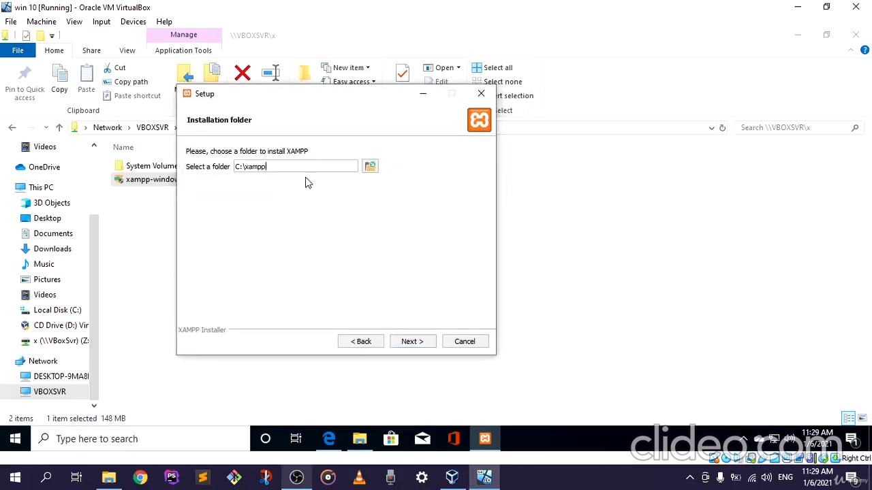
# Step: Try to continue the setup with C:\xampp as the installation folder and dismiss the resulting warning
pyautogui.moveTo(265, 165)
pyautogui.mouseDown()
pyautogui.moveTo(244, 164)
pyautogui.moveTo(265, 172)
pyautogui.mouseUp()
pyautogui.click(410, 342)
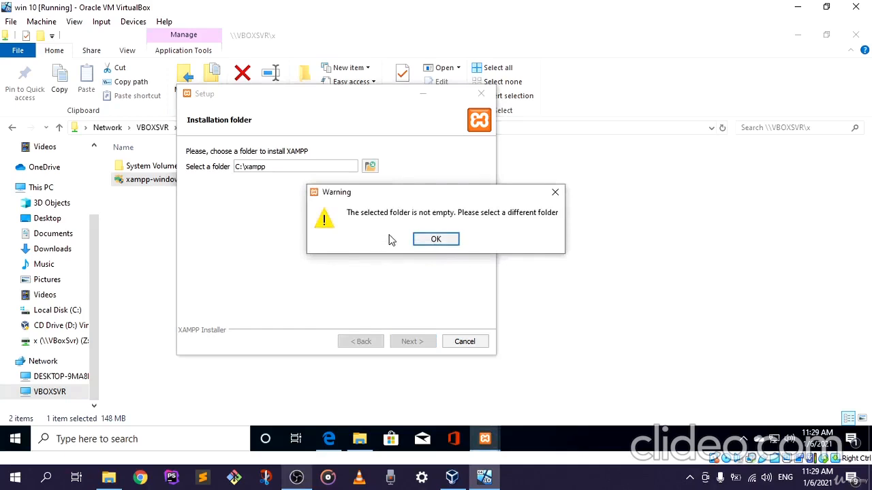
pyautogui.click(432, 239)
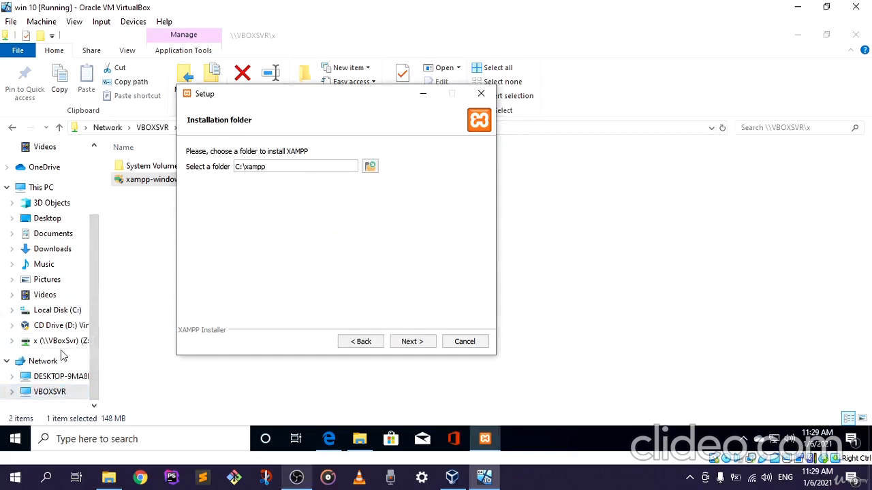
# Step: Delete the existing xampp folder from Local Disk (C:) and accept C:\xampp as the installation folder in the setup wizard
pyautogui.click(57, 310)
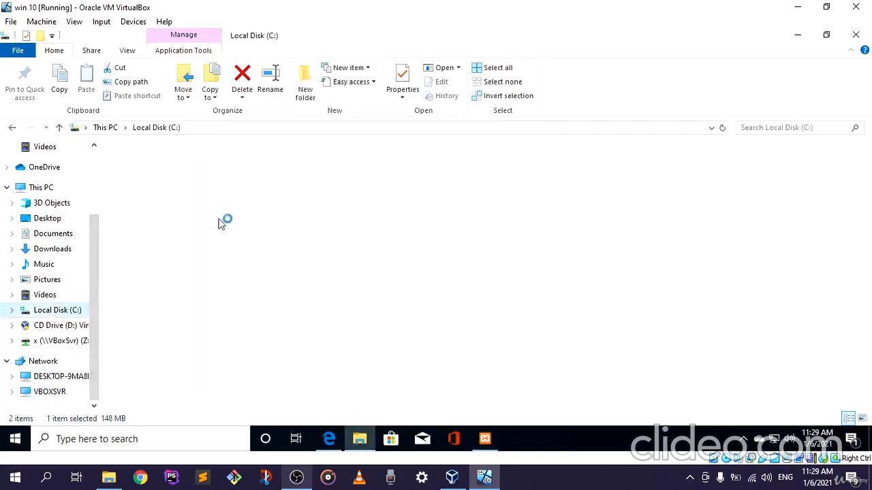
pyautogui.doubleClick(167, 233)
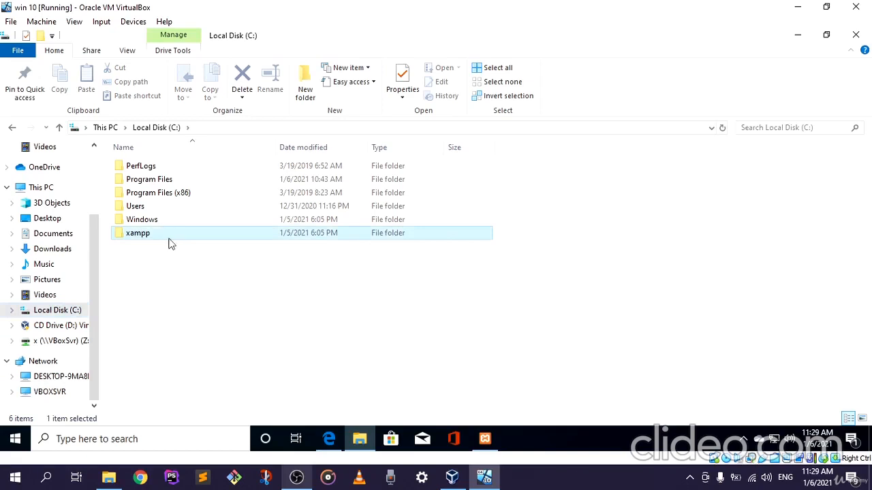
pyautogui.rightClick(168, 240)
pyautogui.click(216, 386)
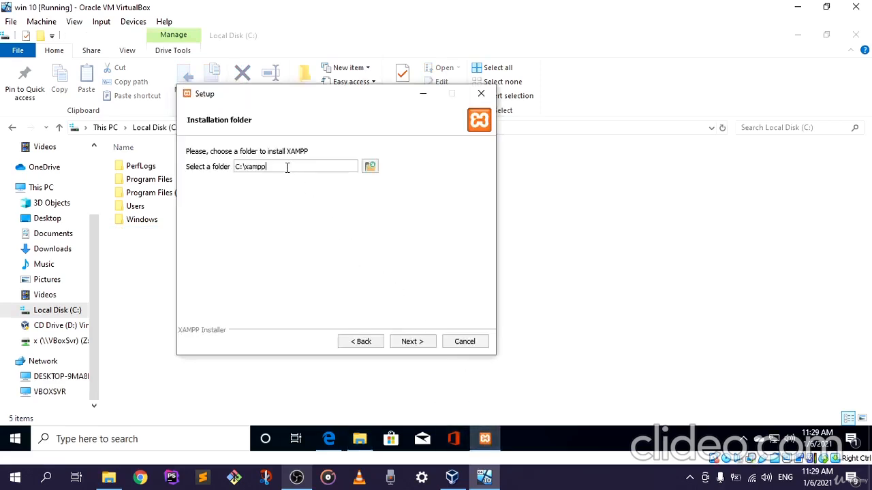
pyautogui.click(414, 343)
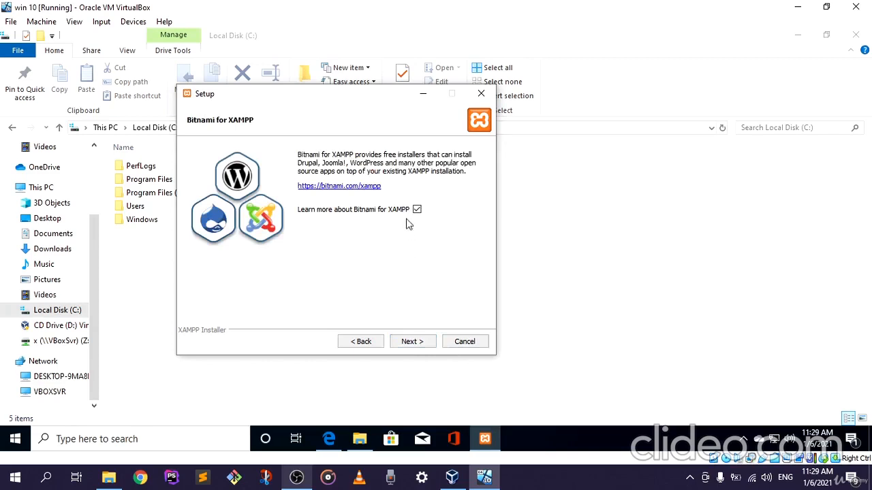
# Step: Turn off the option to learn more about Bitnami for XAMPP and start the installation
pyautogui.click(417, 210)
pyautogui.click(417, 342)
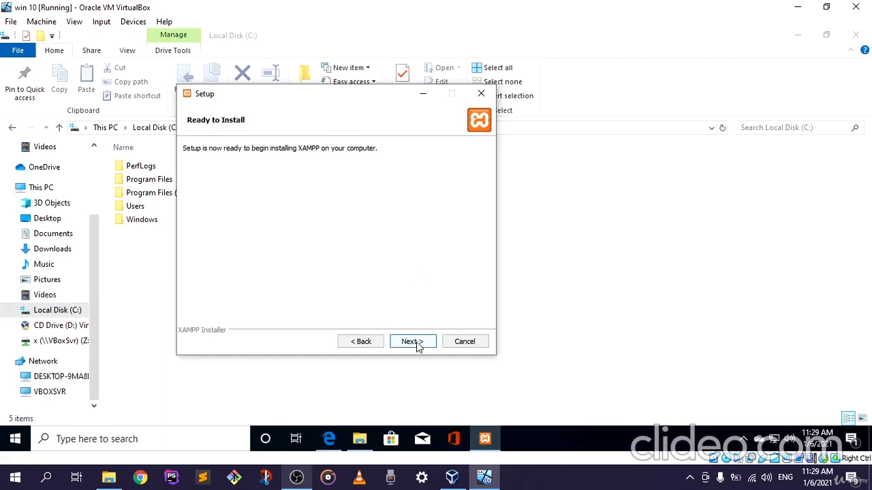
pyautogui.click(417, 343)
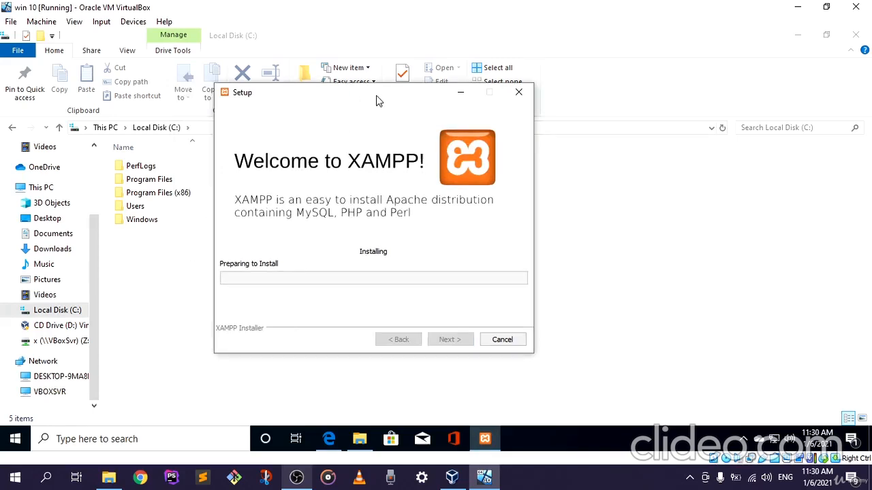
pyautogui.moveTo(297, 481)
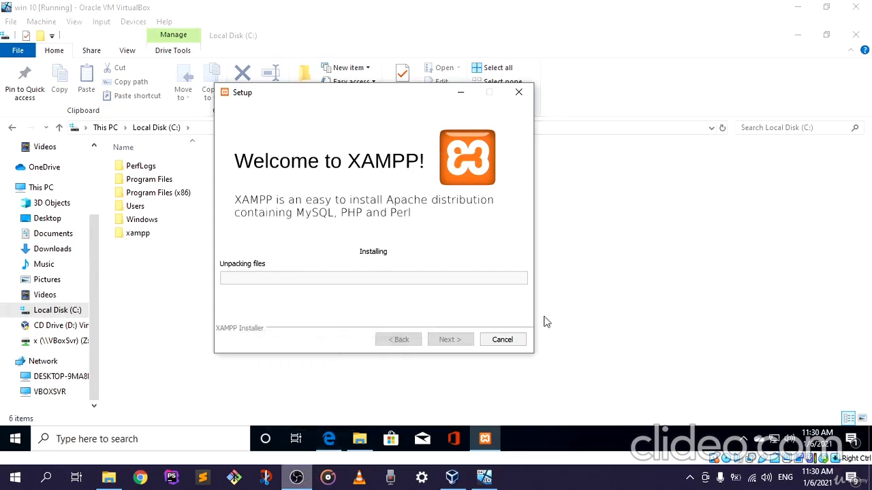
pyautogui.click(289, 482)
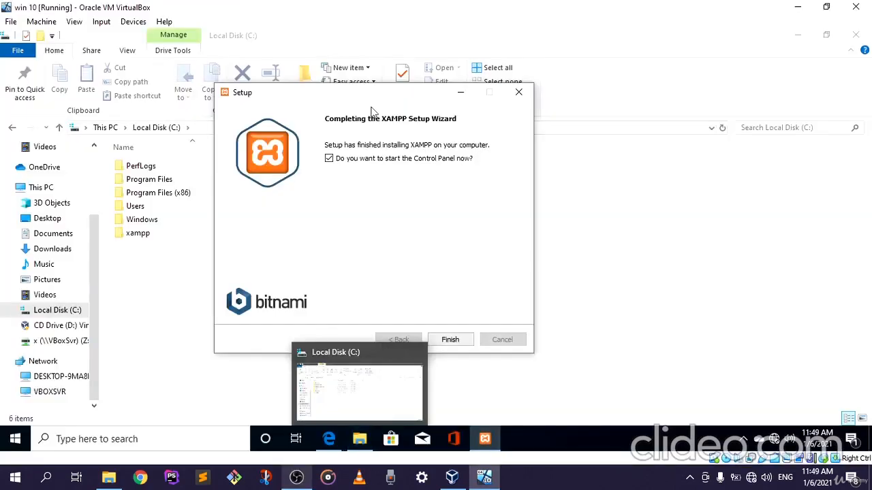
# Step: Finish the XAMPP setup wizard with the option to start the Control Panel turned off
pyautogui.moveTo(373, 99); pyautogui.dragTo(431, 94)
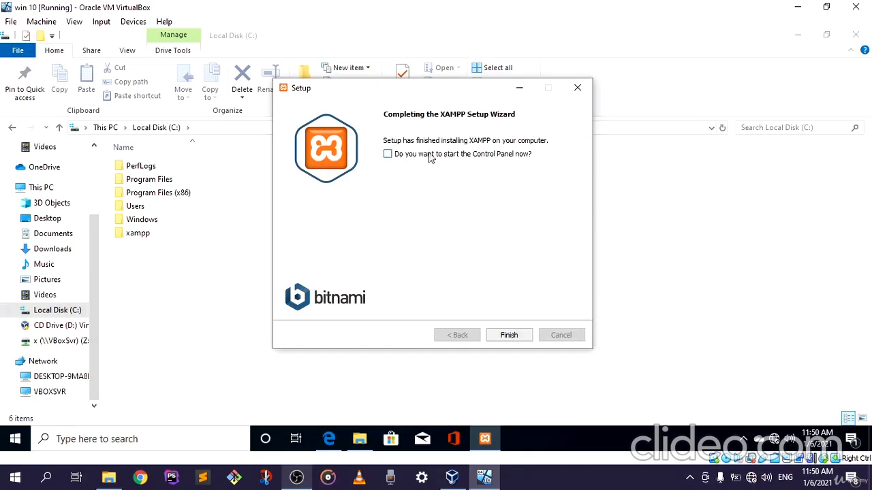
pyautogui.moveTo(433, 89); pyautogui.dragTo(409, 92)
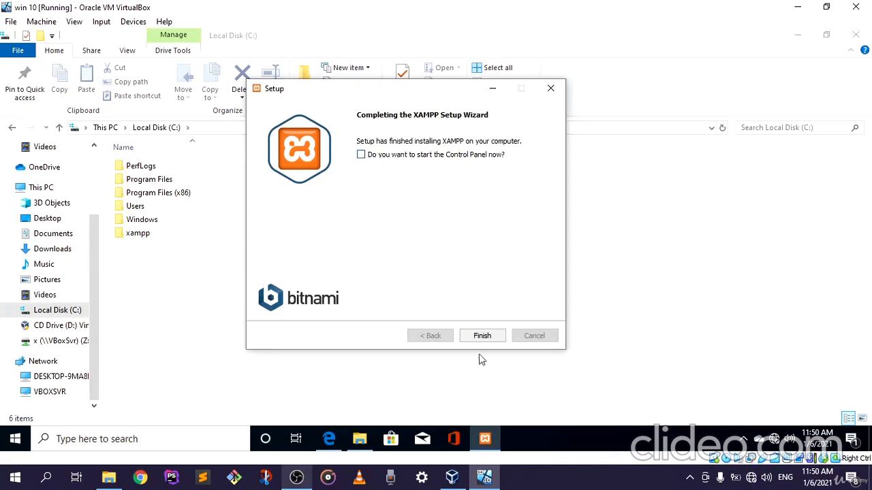
pyautogui.click(483, 336)
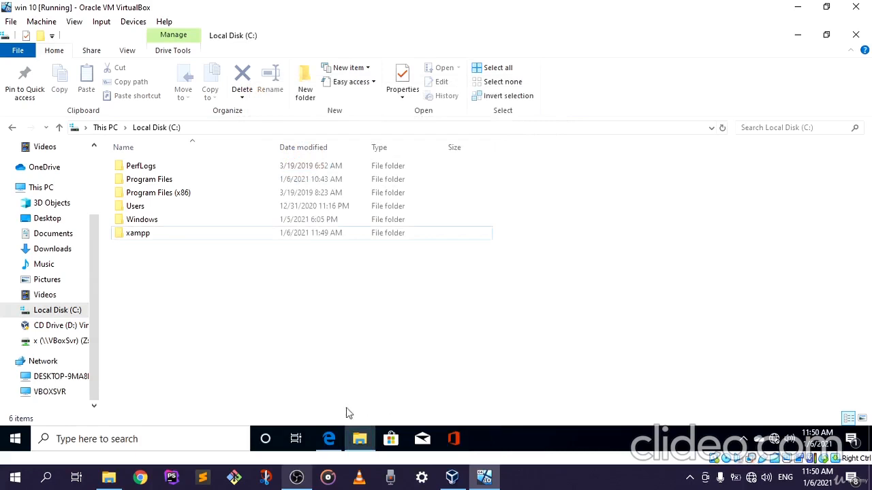
# Step: Run the xampp-control application from C:\xampp as administrator and allow it to make changes to the device
pyautogui.doubleClick(153, 237)
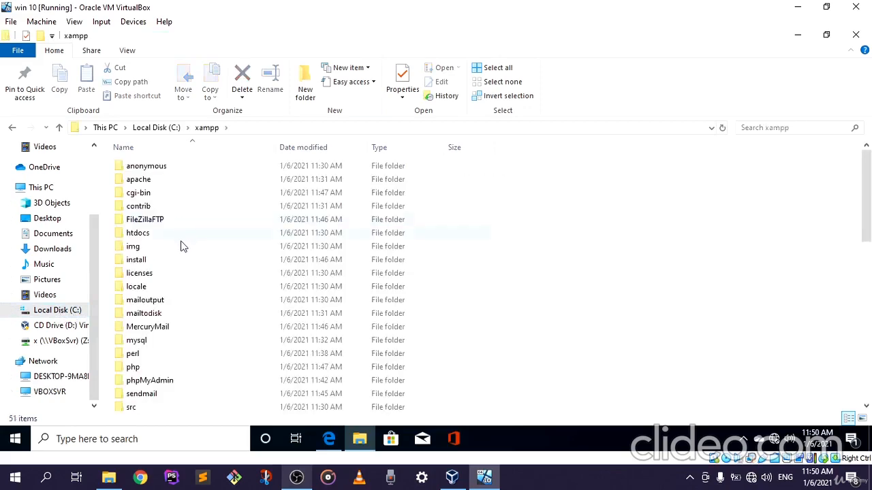
pyautogui.scroll(-6, 164, 273)
pyautogui.scroll(-5, 170, 317)
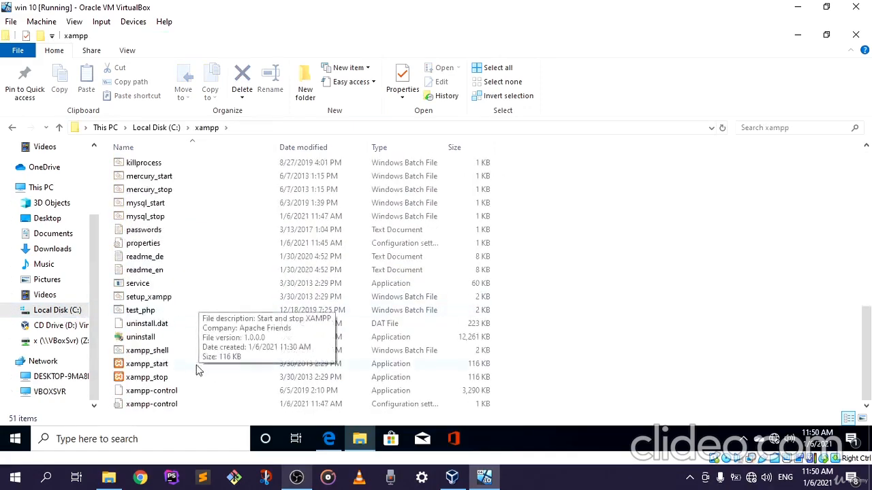
pyautogui.doubleClick(157, 391)
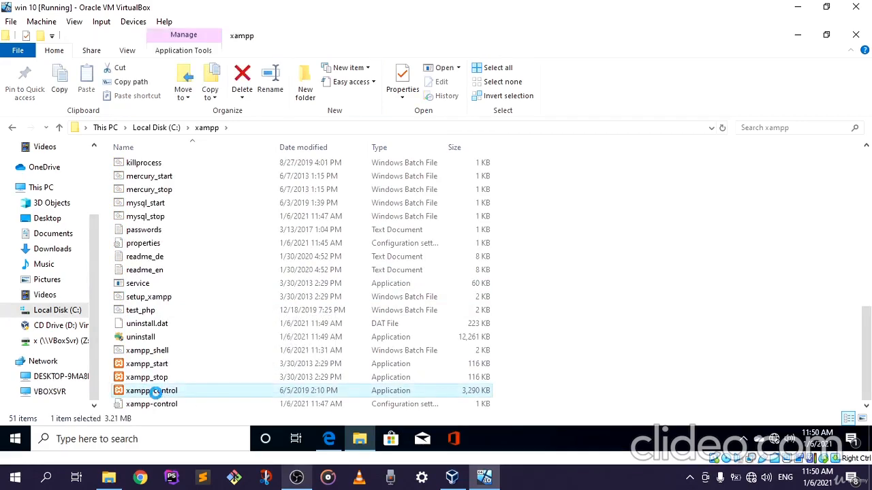
pyautogui.rightClick(156, 393)
pyautogui.click(211, 168)
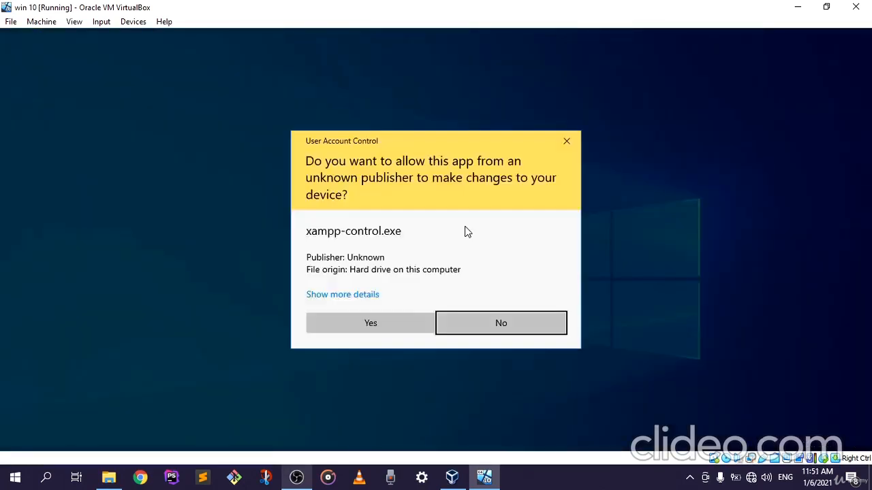
pyautogui.click(370, 324)
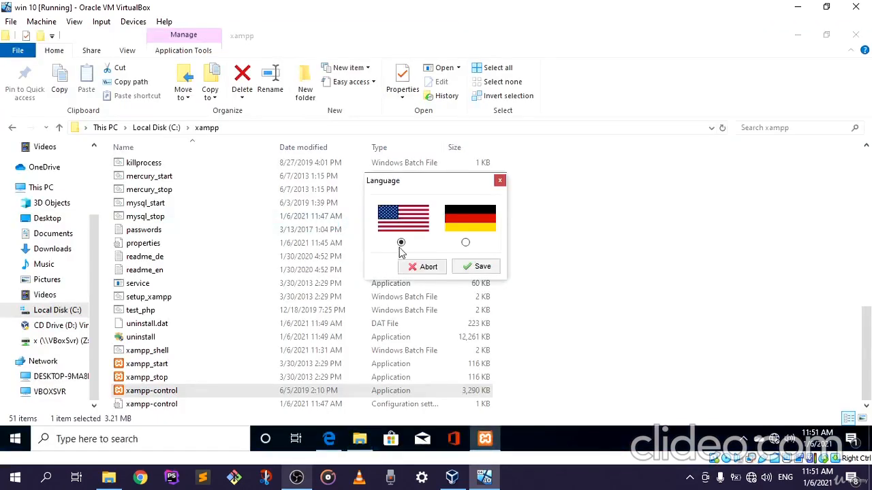
# Step: Choose English, shown by the US flag, as the XAMPP Control Panel language and save the choice
pyautogui.moveTo(422, 190); pyautogui.dragTo(324, 177)
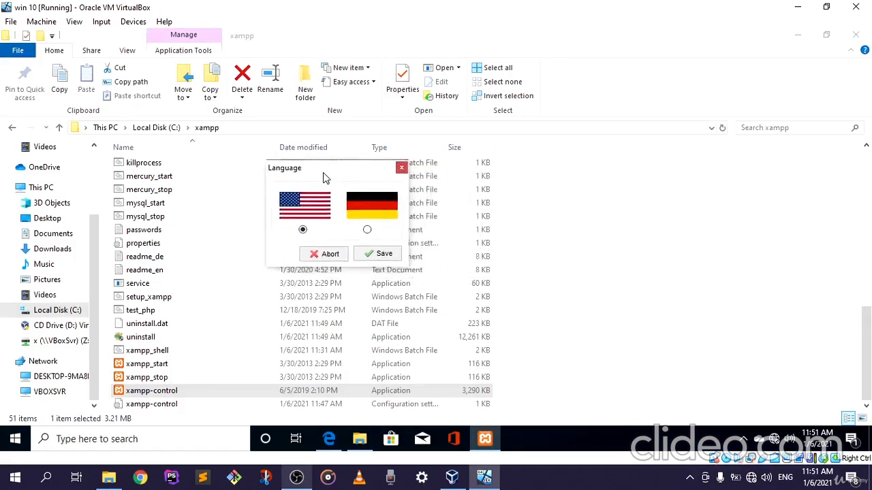
pyautogui.click(303, 229)
pyautogui.click(376, 254)
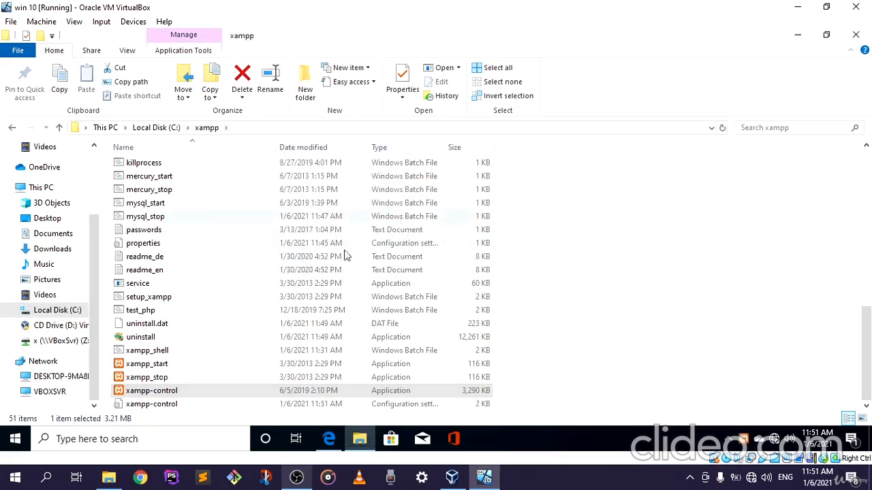
pyautogui.scroll(5, 320, 293)
pyautogui.scroll(5, 298, 283)
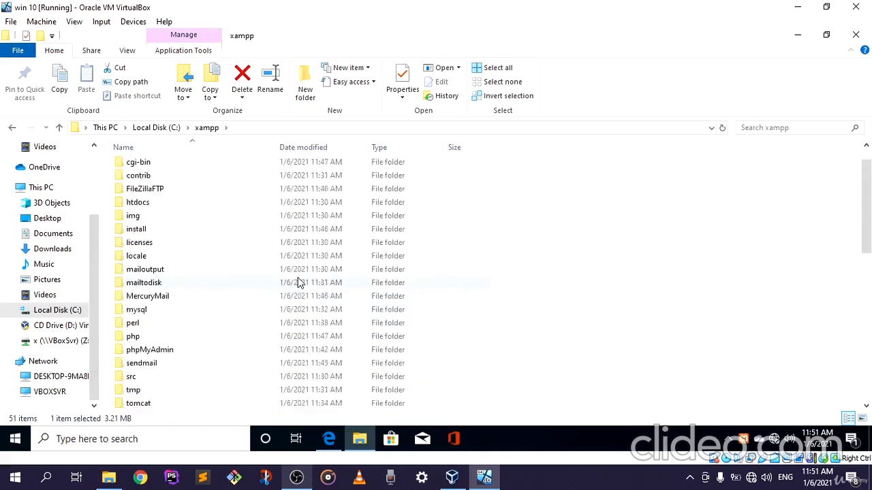
pyautogui.scroll(-10, 298, 283)
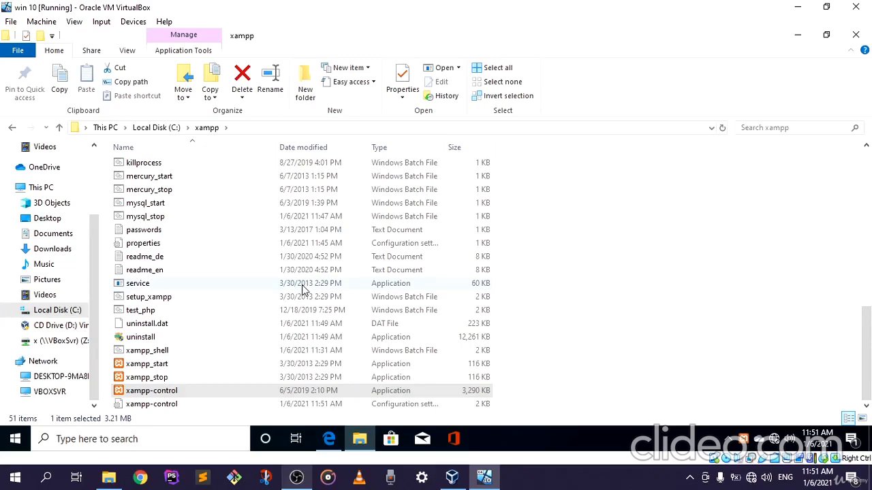
pyautogui.scroll(6, 303, 289)
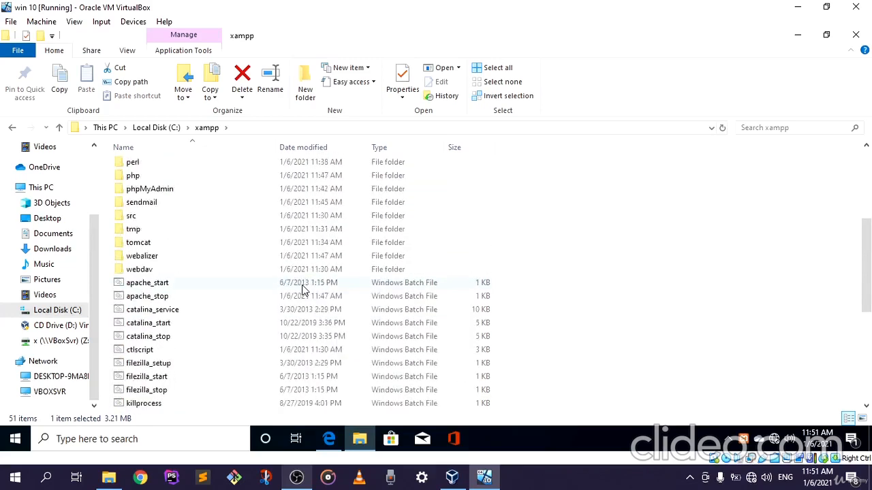
pyautogui.scroll(5, 304, 289)
pyautogui.scroll(-3, 304, 290)
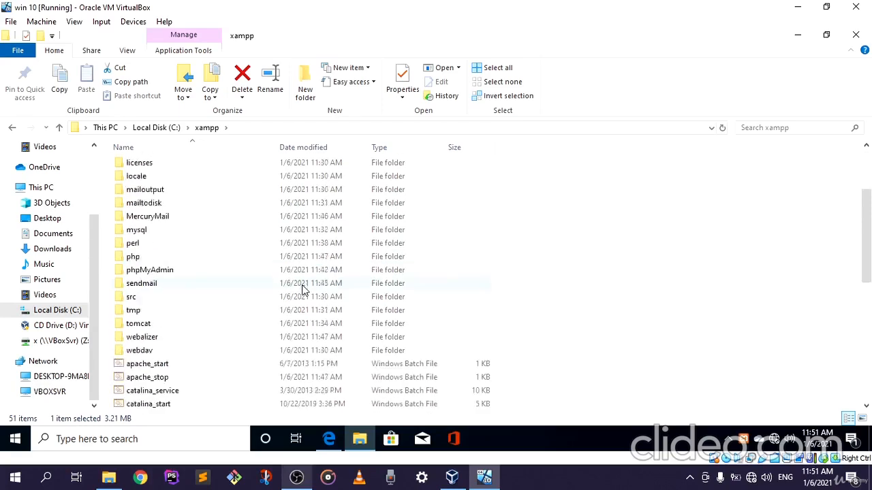
# Step: Move the XAMPP Control Panel window away from the corner, towards the middle of the virtual machine's desktop
pyautogui.scroll(-8, 303, 289)
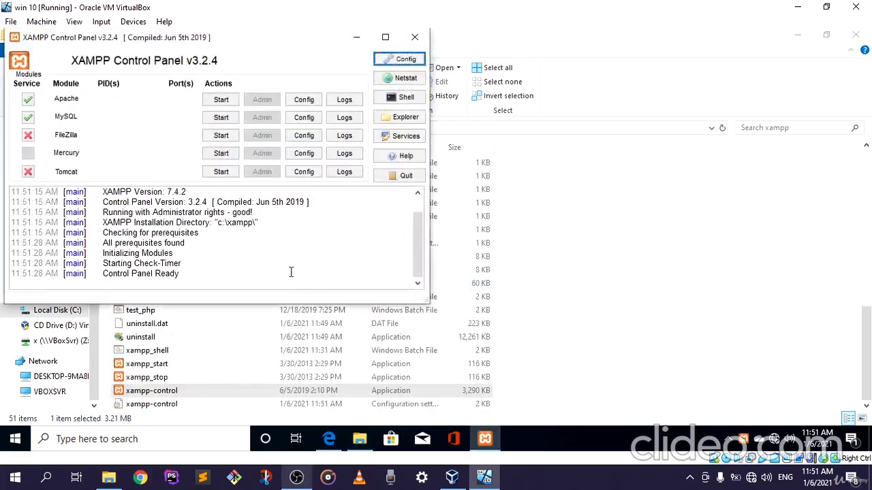
pyautogui.moveTo(218, 39); pyautogui.dragTo(425, 67)
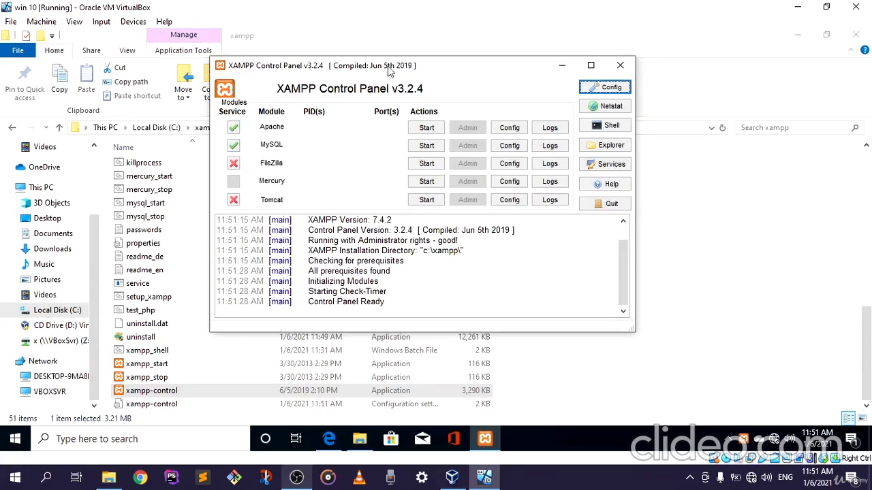
pyautogui.moveTo(381, 68); pyautogui.dragTo(353, 64)
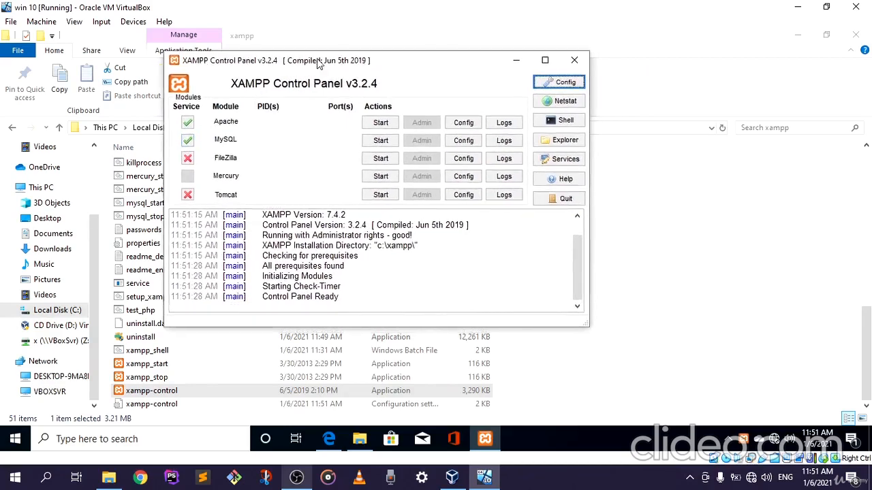
pyautogui.moveTo(334, 67); pyautogui.dragTo(310, 64)
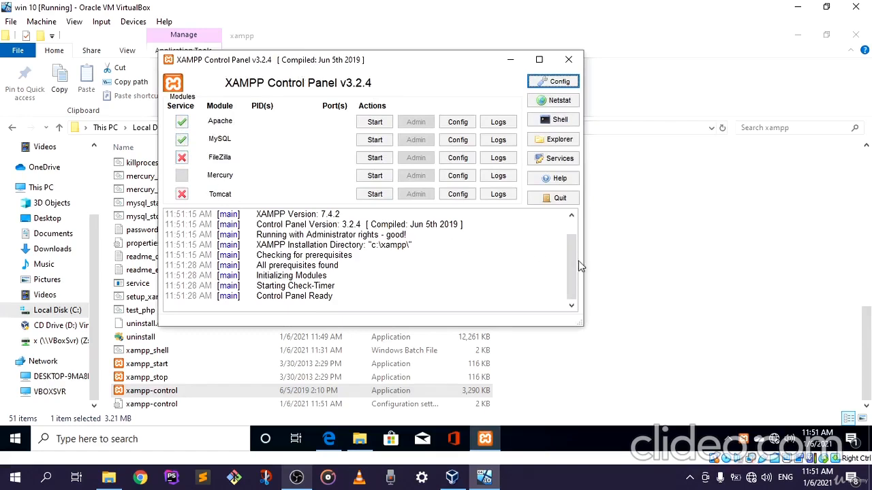
pyautogui.moveTo(570, 248); pyautogui.dragTo(562, 269)
pyautogui.moveTo(351, 64); pyautogui.dragTo(389, 66)
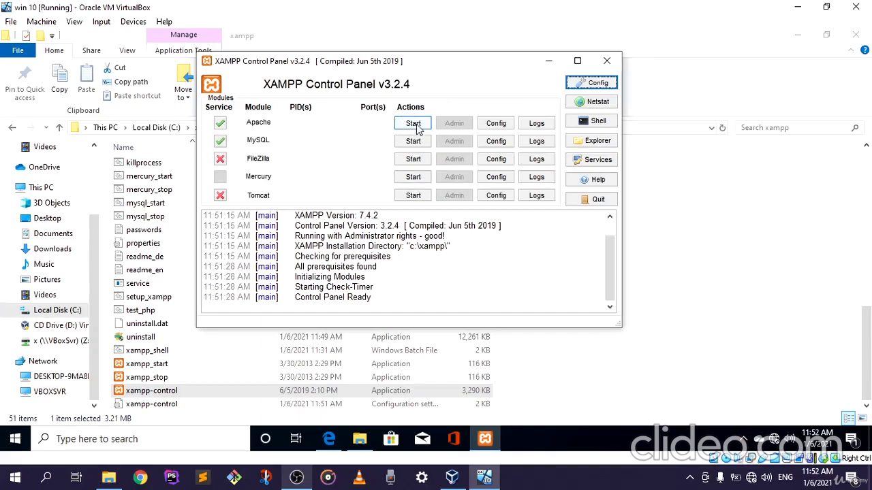
# Step: Start the Apache and MySQL modules in the XAMPP Control Panel
pyautogui.click(416, 127)
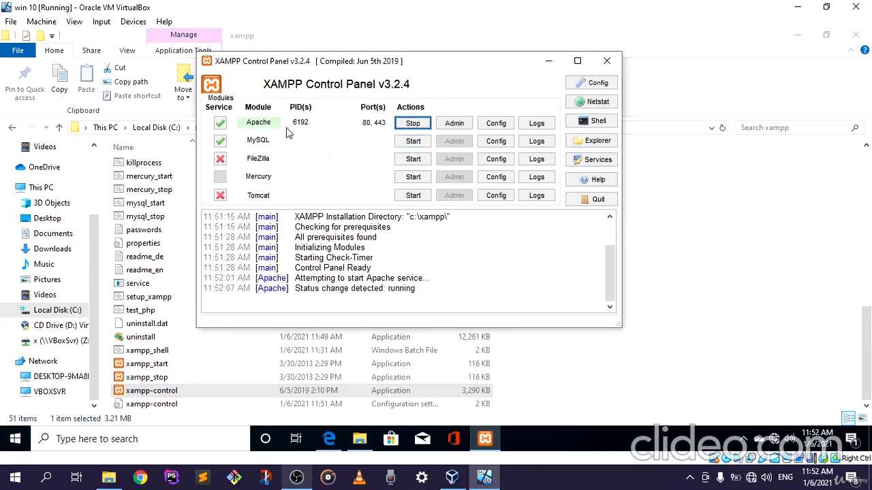
pyautogui.click(402, 141)
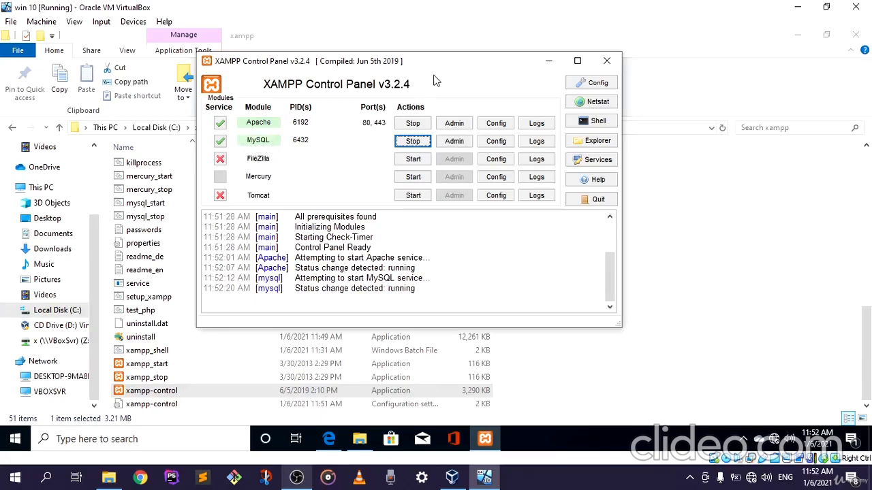
pyautogui.moveTo(438, 59); pyautogui.dragTo(419, 60)
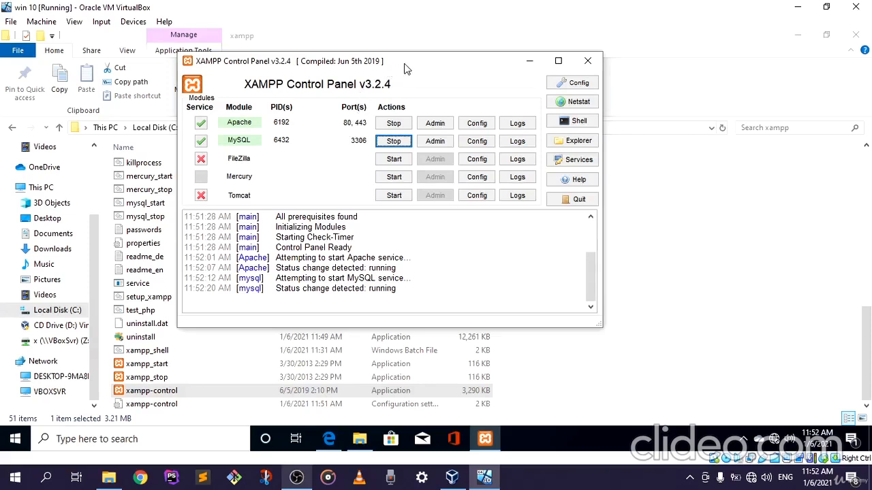
pyautogui.moveTo(406, 68); pyautogui.dragTo(382, 68)
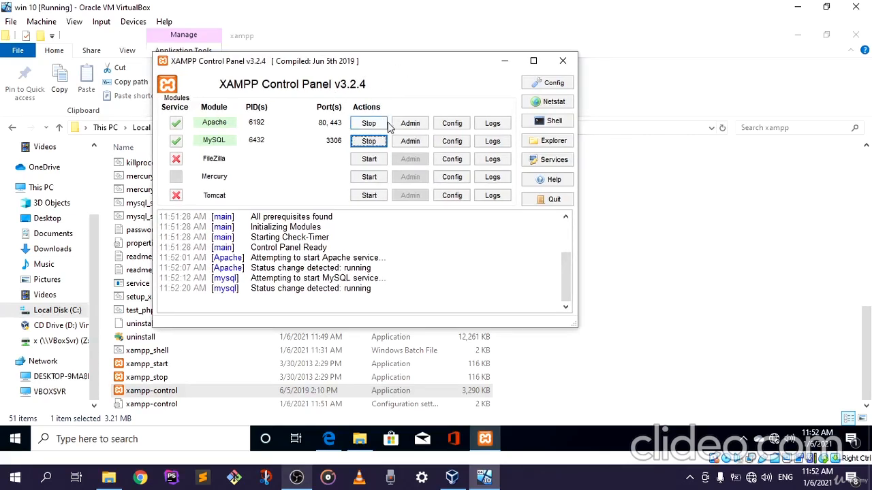
# Step: Open Apache's admin page, check it in Microsoft Edge, and return to the XAMPP Control Panel
pyautogui.click(410, 124)
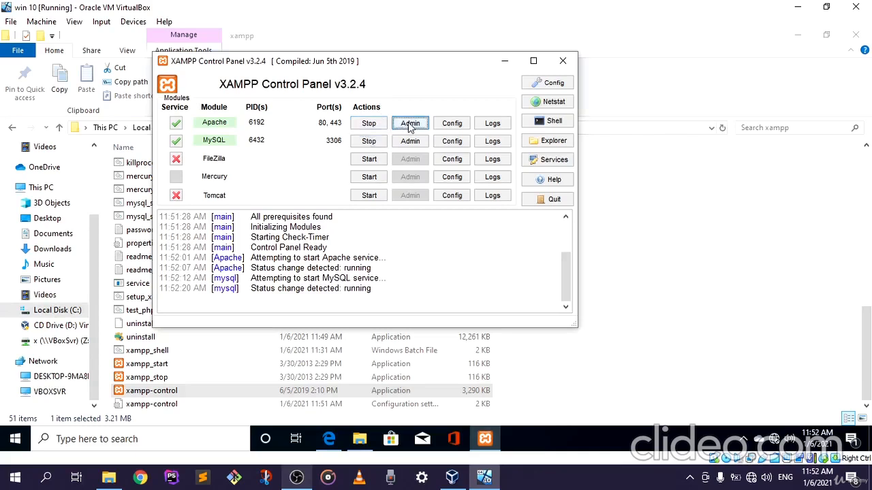
pyautogui.moveTo(329, 441)
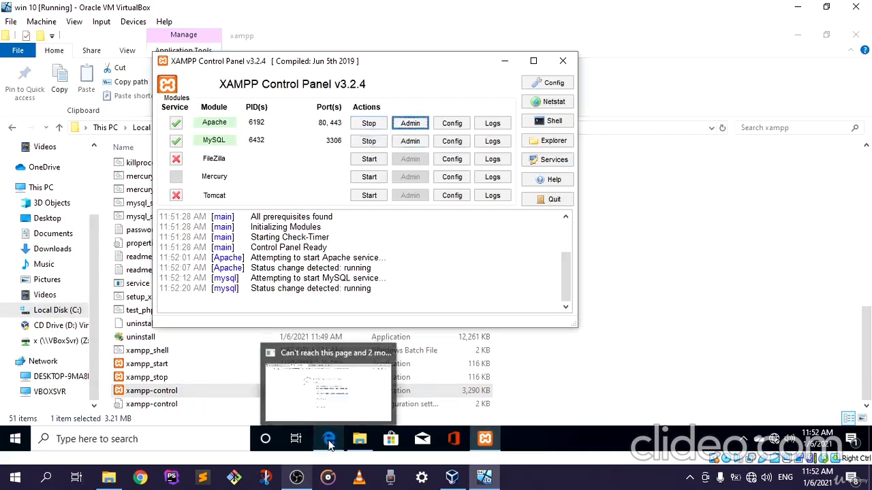
pyautogui.click(328, 411)
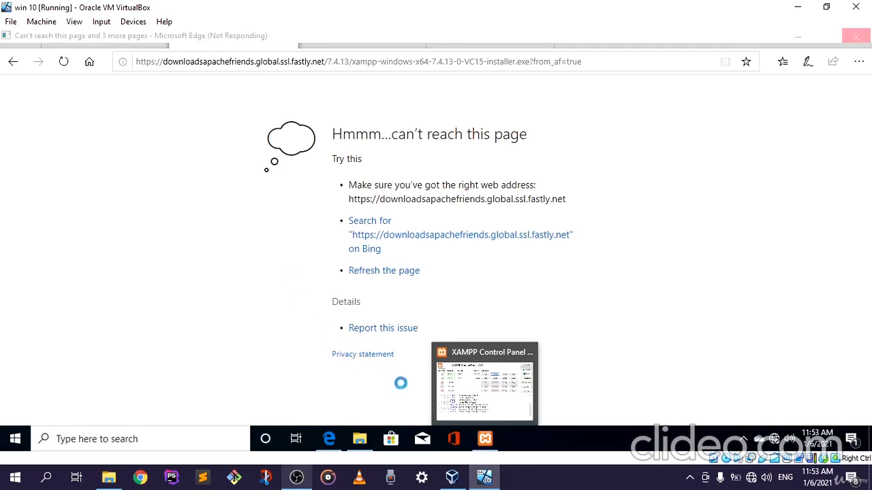
pyautogui.click(490, 439)
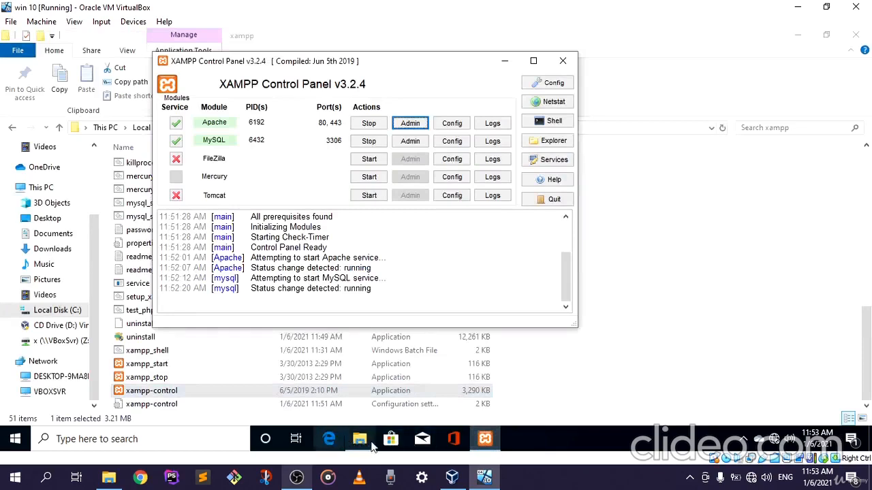
pyautogui.moveTo(423, 68); pyautogui.dragTo(500, 60)
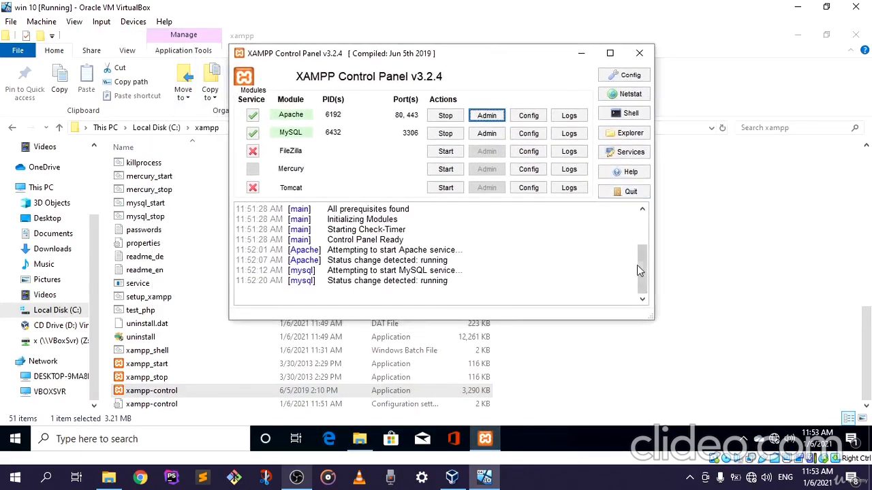
pyautogui.scroll(3, 644, 269)
pyautogui.scroll(-3, 640, 272)
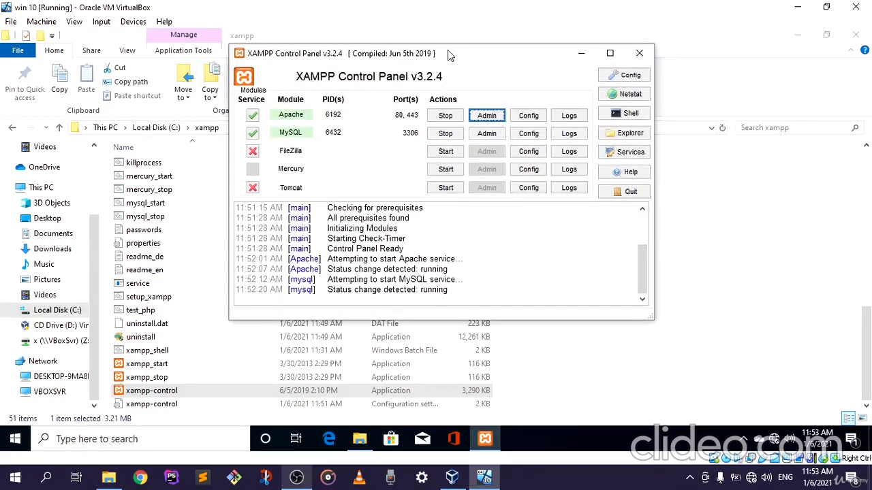
pyautogui.moveTo(448, 51); pyautogui.dragTo(504, 49)
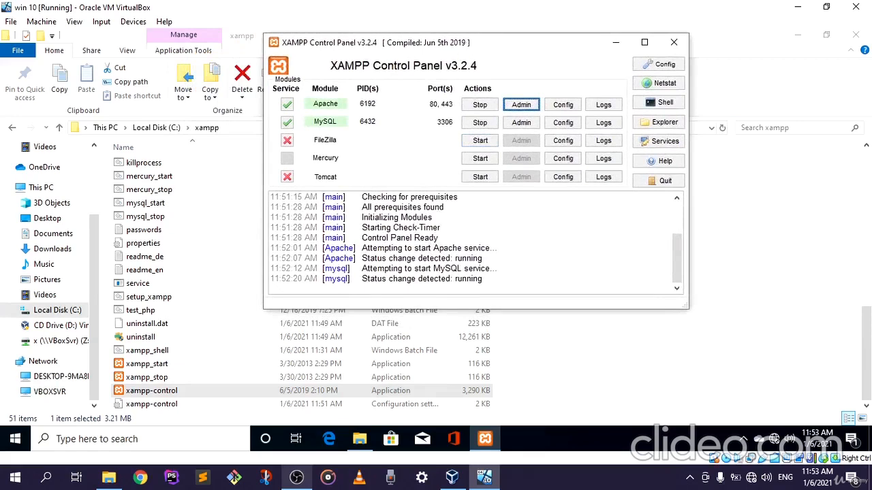
pyautogui.moveTo(469, 45); pyautogui.dragTo(435, 68)
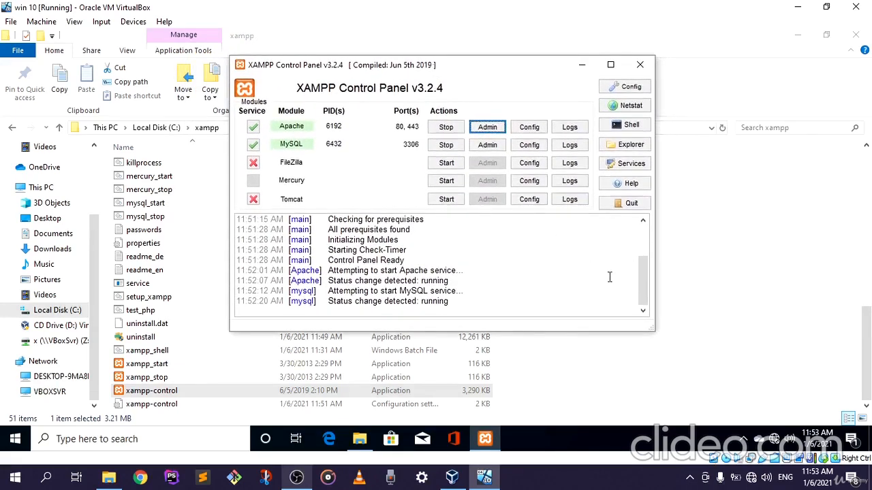
pyautogui.moveTo(644, 273); pyautogui.dragTo(625, 286)
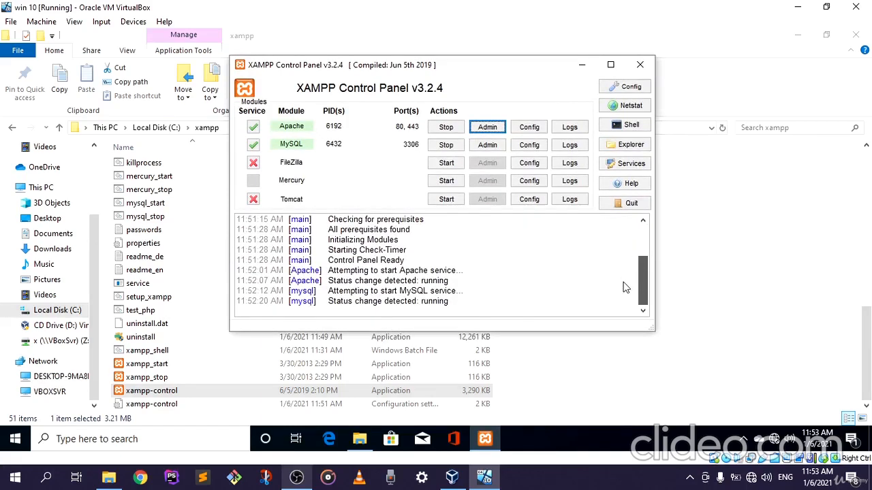